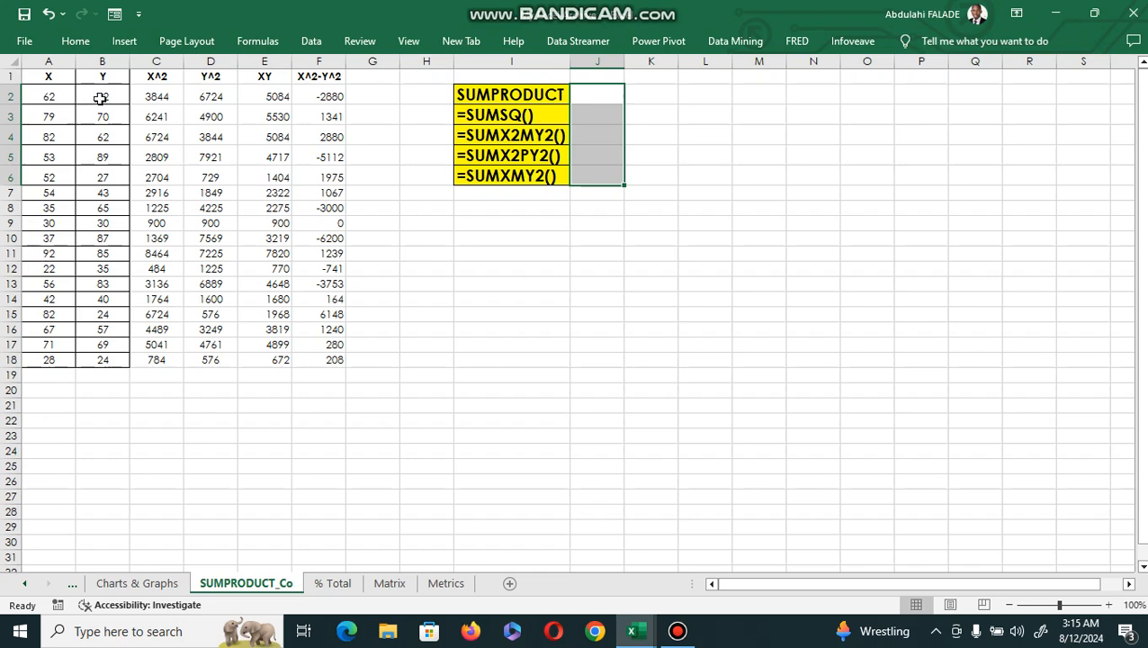
{"action": "left_click", "coordinate": [156, 99]}
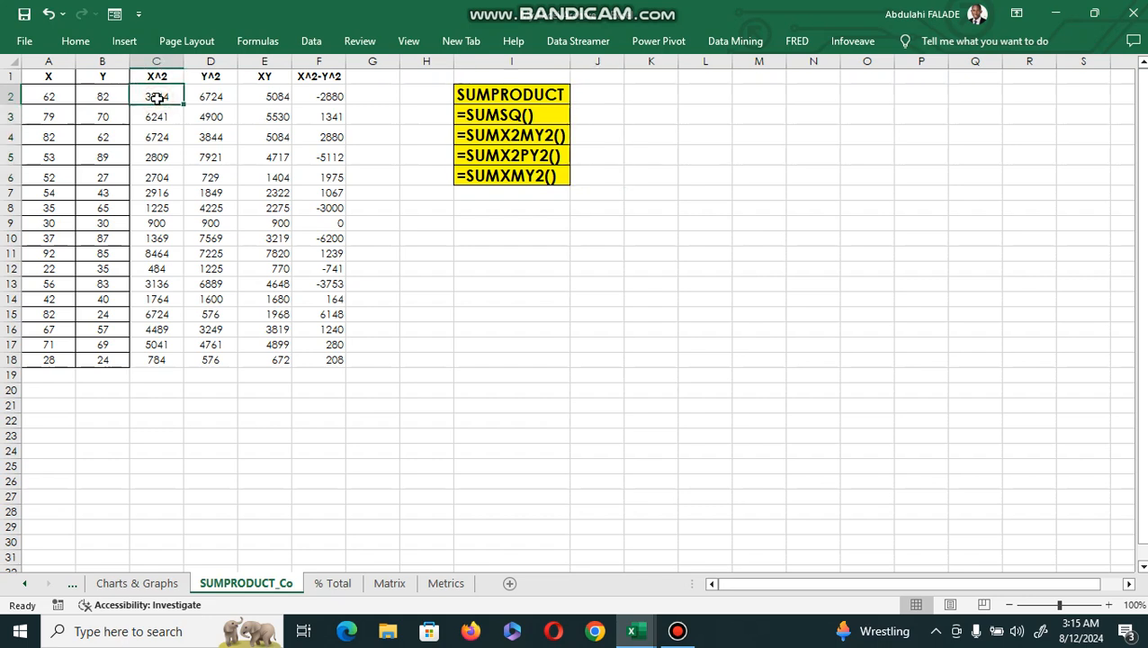
{"action": "left_click", "coordinate": [272, 100]}
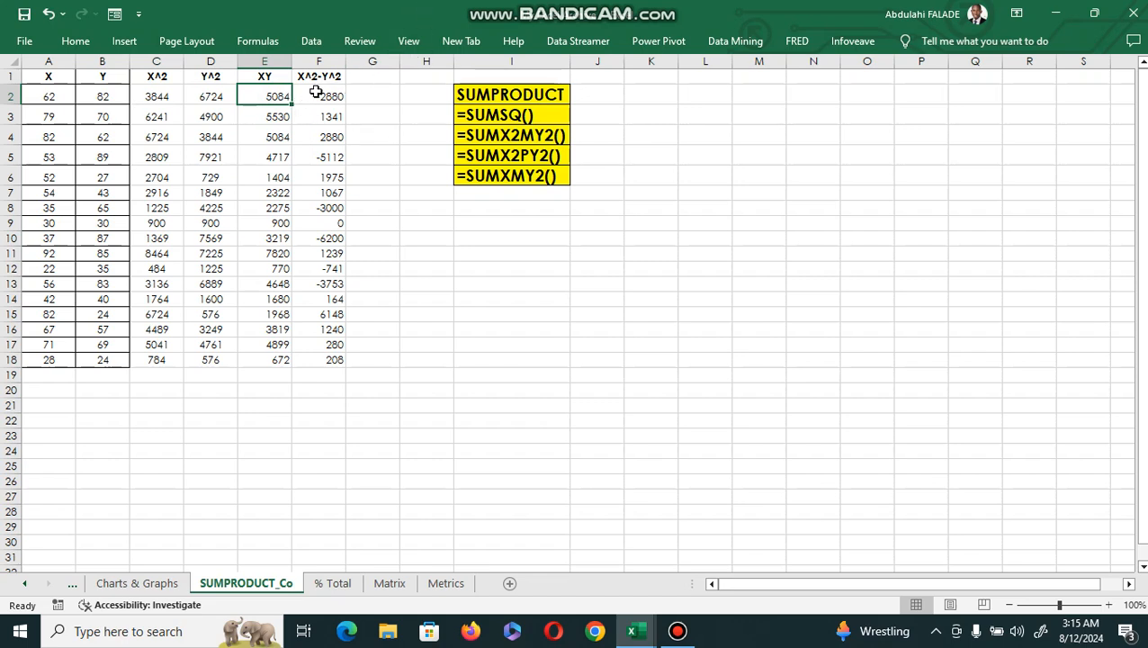
{"action": "left_click", "coordinate": [316, 92]}
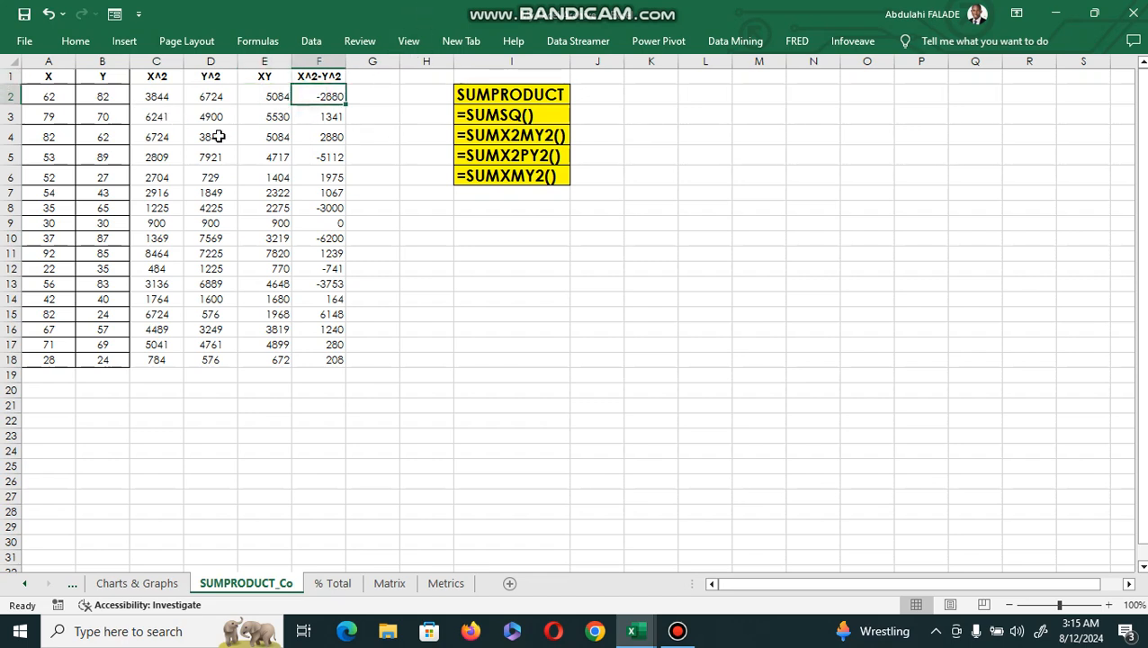
{"action": "left_click", "coordinate": [349, 359]}
{"action": "left_click", "coordinate": [331, 358]}
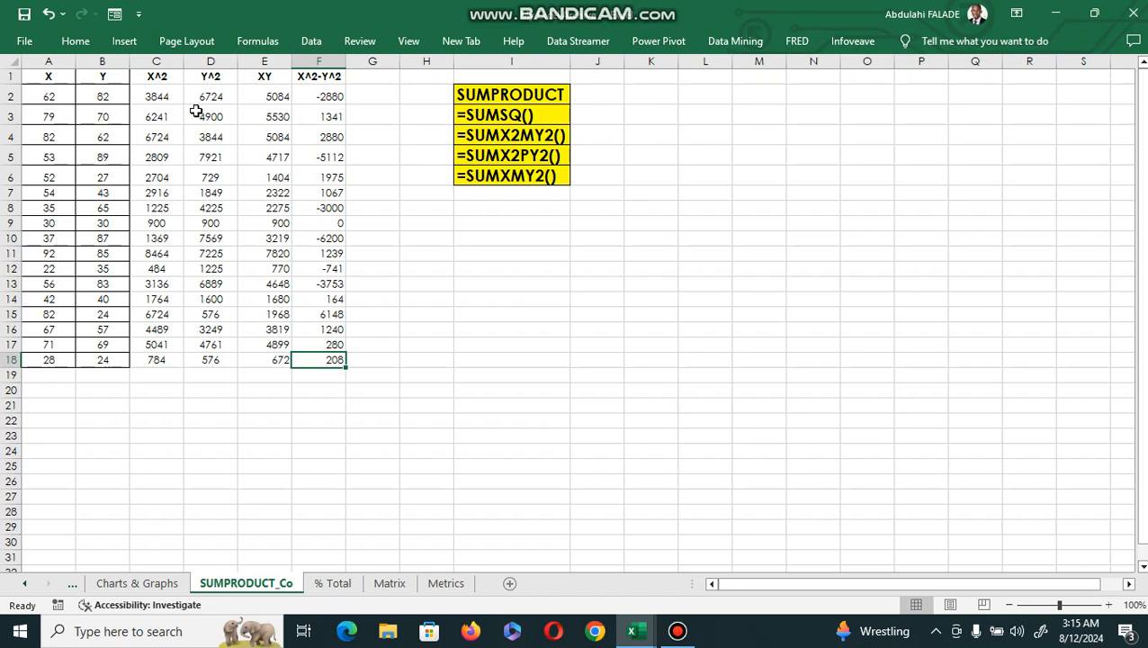
Total the XY column in cell E19 with a SUM of E2:E18.
{"action": "left_click", "coordinate": [281, 377]}
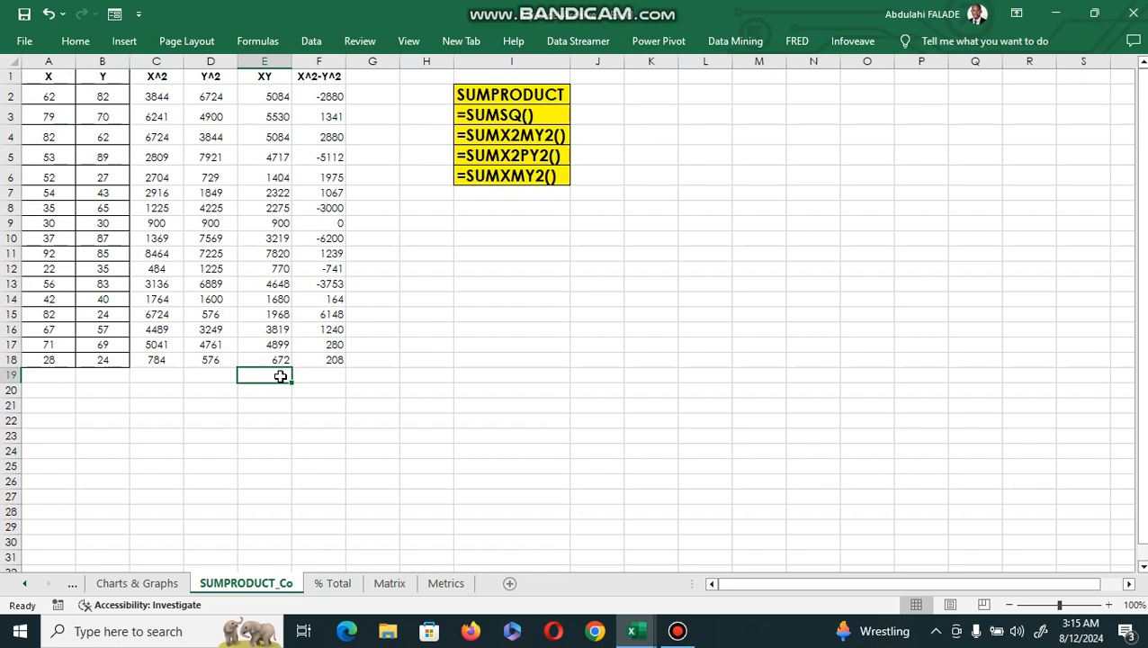
{"action": "key", "text": "alt+equal"}
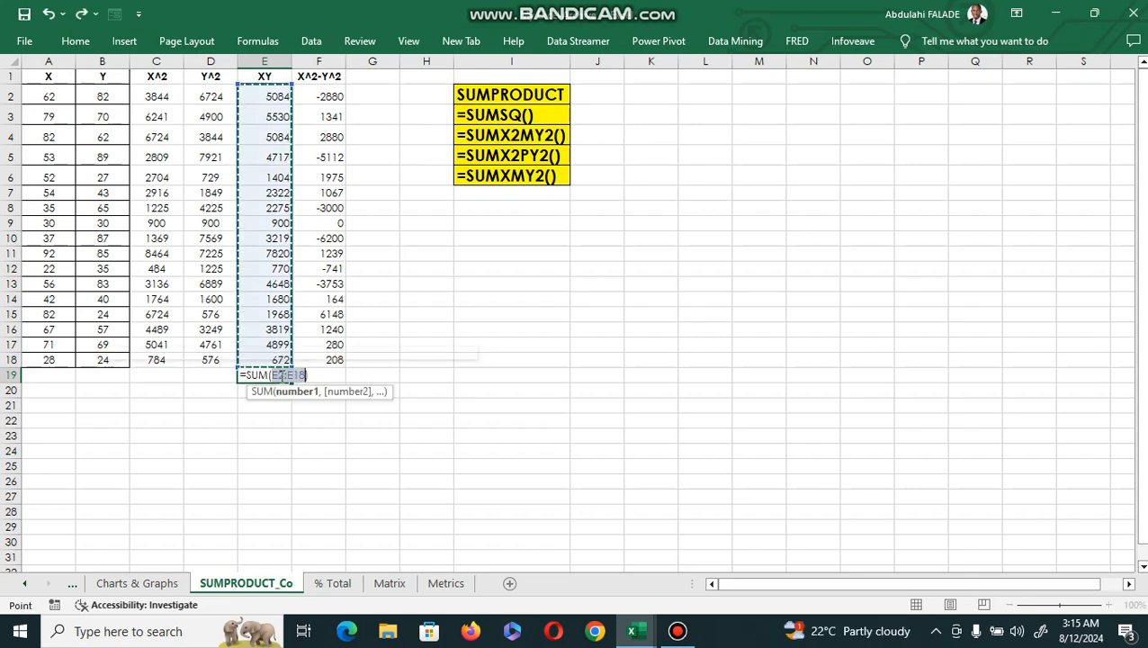
{"action": "key", "text": "Return"}
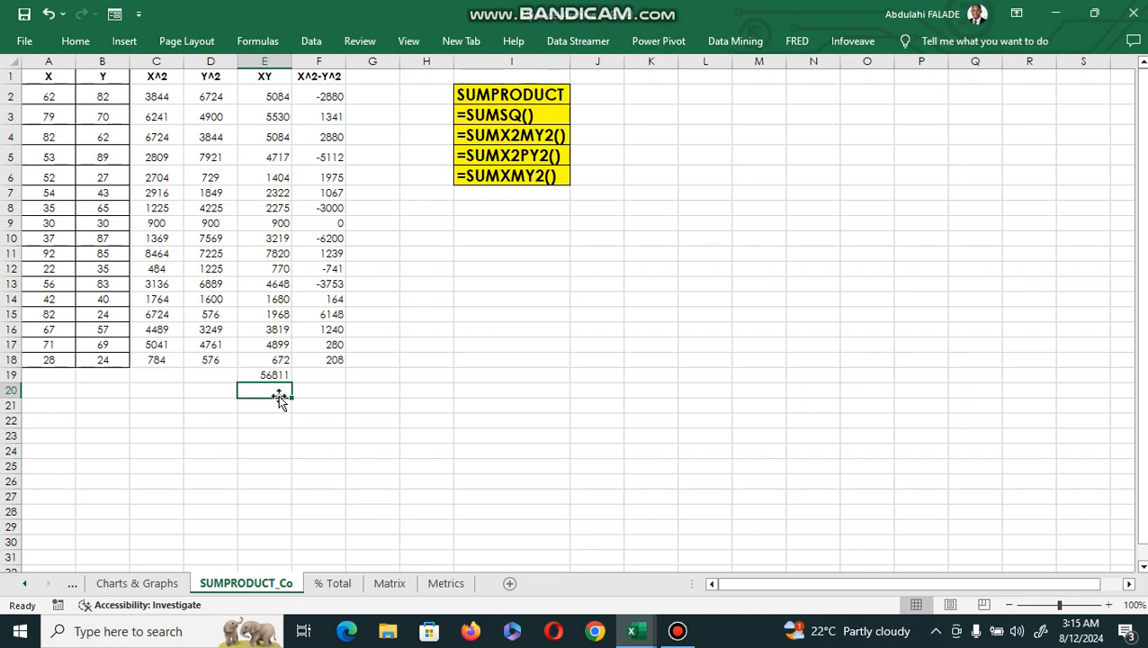
Format the XY total in E19 with the comma number style.
{"action": "left_click", "coordinate": [270, 373]}
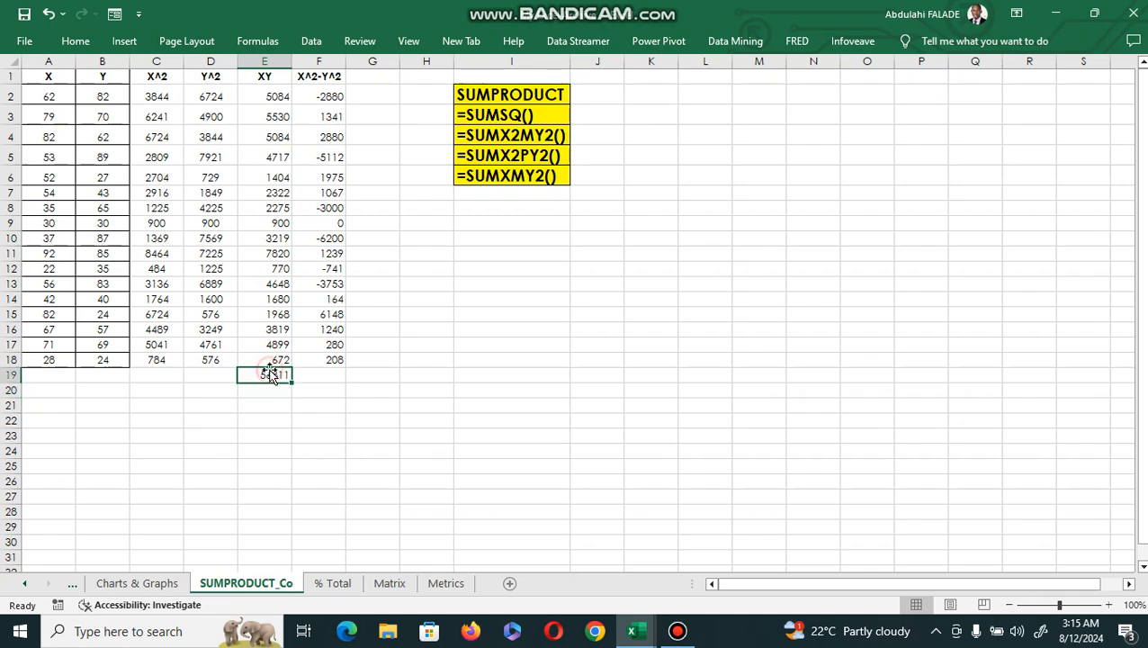
{"action": "left_click", "coordinate": [76, 43]}
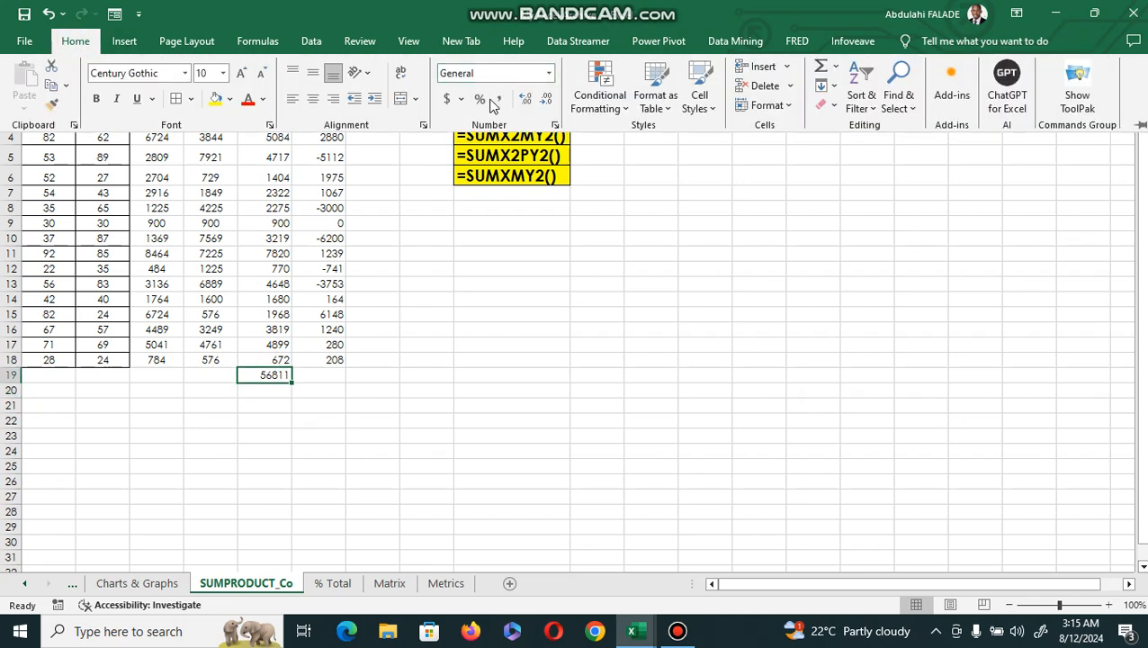
{"action": "left_click", "coordinate": [498, 101]}
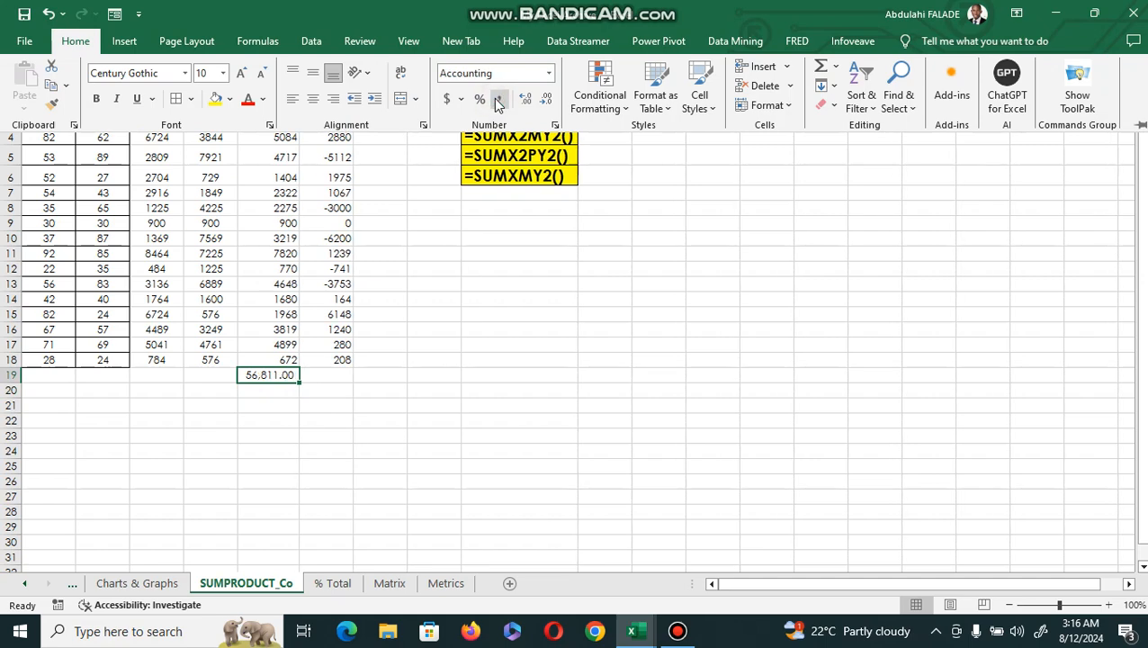
{"action": "left_click", "coordinate": [822, 283]}
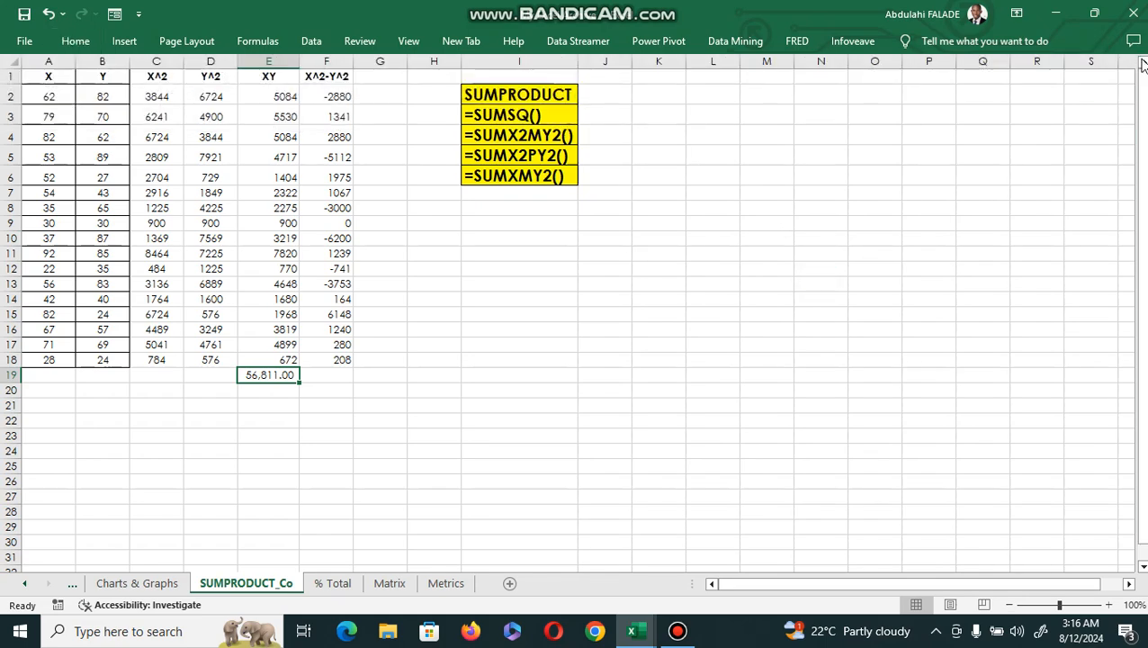
Enter a SUMPRODUCT formula in J2 that multiplies the X values A2:A18 by the Y values B2:B18.
{"action": "left_click", "coordinate": [604, 95]}
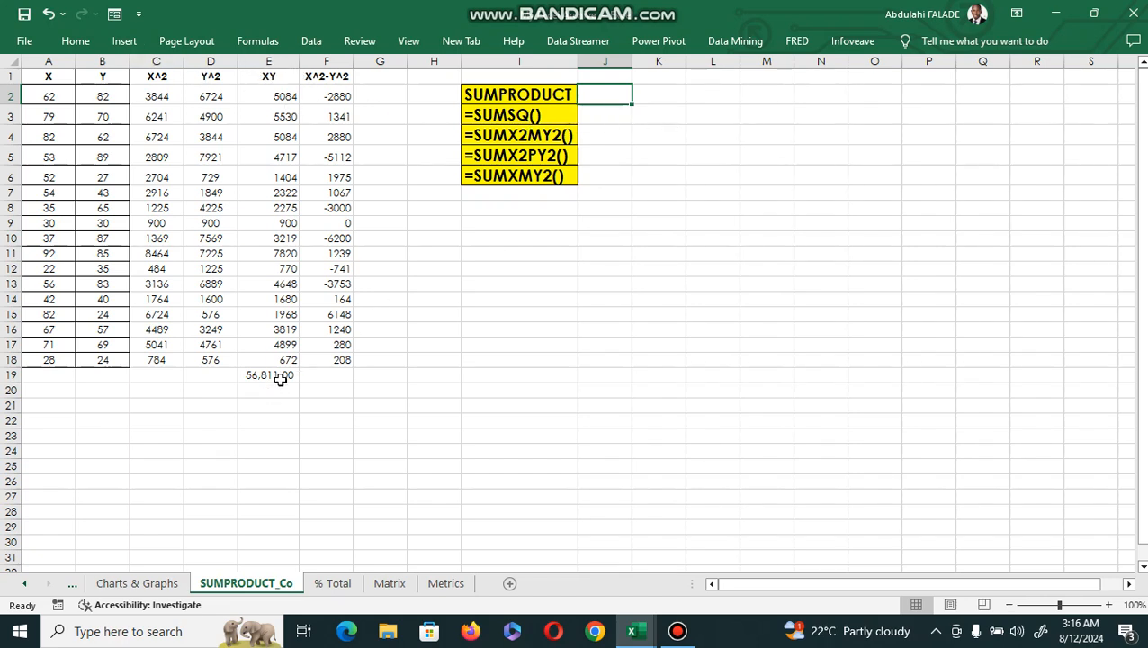
{"action": "type", "text": "=S"}
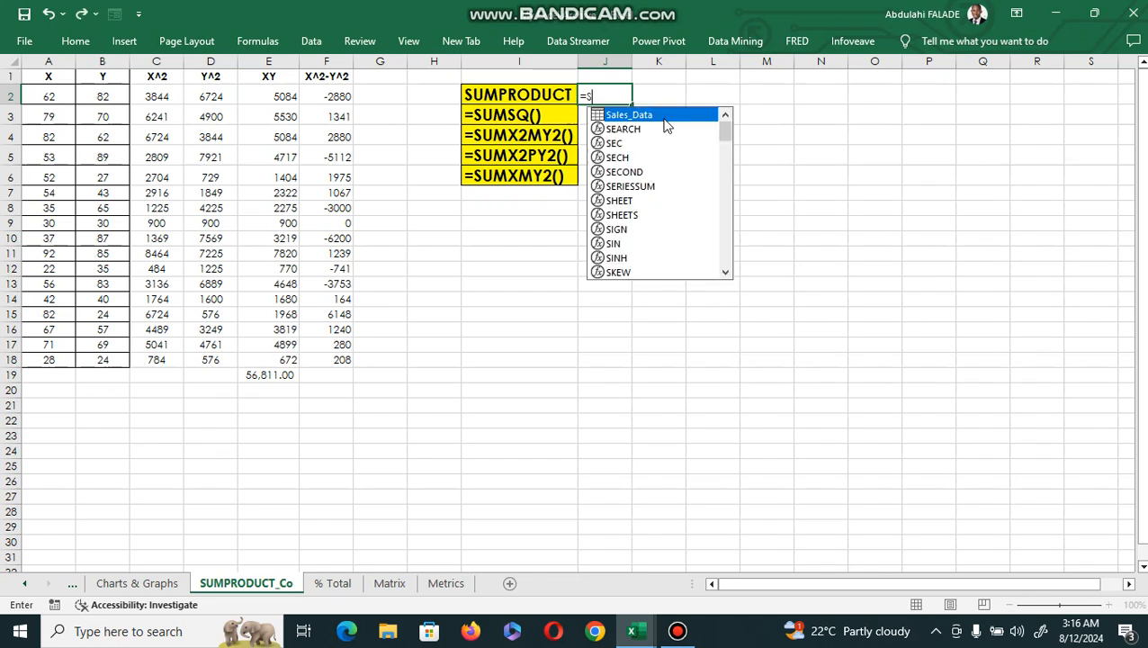
{"action": "type", "text": "UMP"}
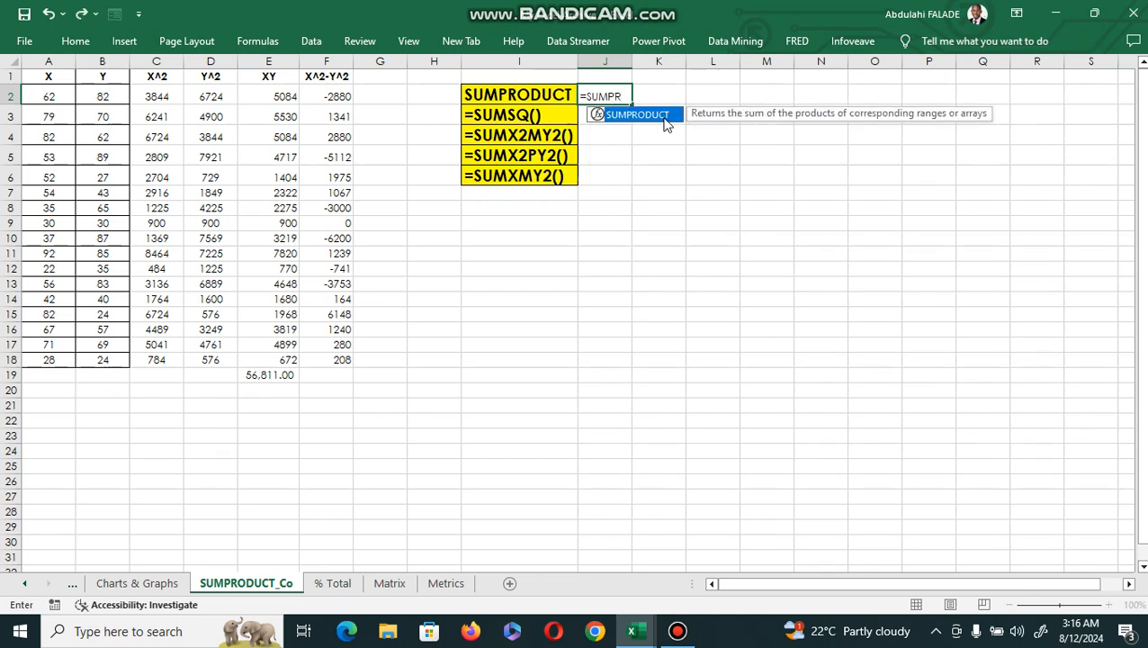
{"action": "type", "text": "R"}
{"action": "double_click", "coordinate": [663, 118]}
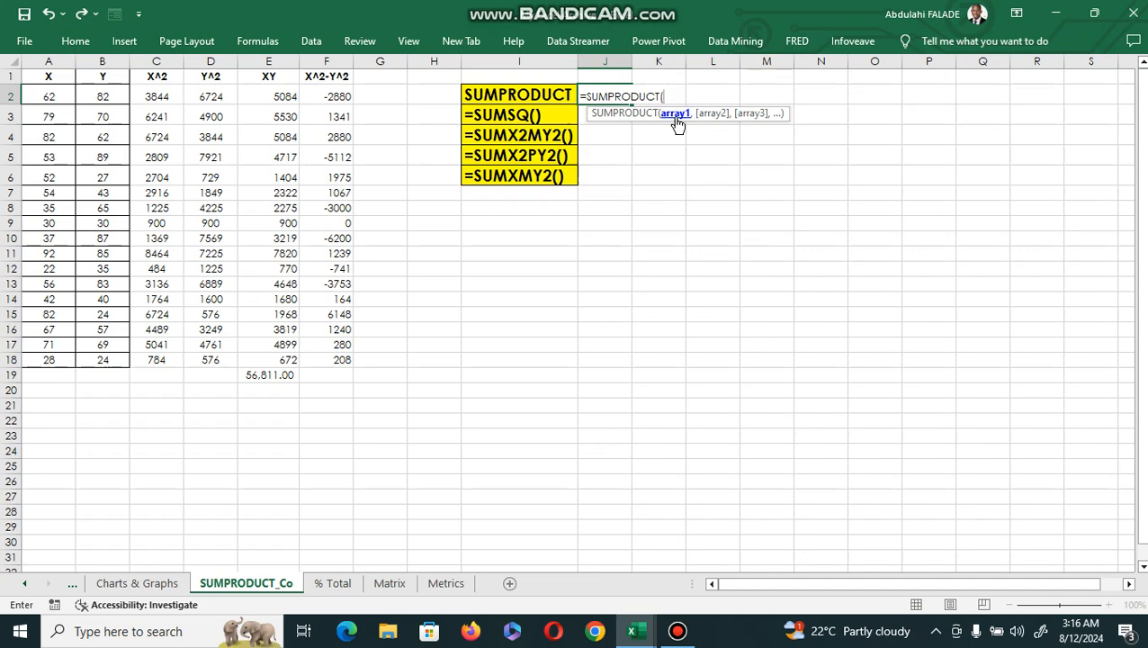
{"action": "left_click", "coordinate": [47, 94]}
{"action": "left_click_drag", "start_coordinate": [36, 195], "coordinate": [24, 358]}
{"action": "type", "text": ","}
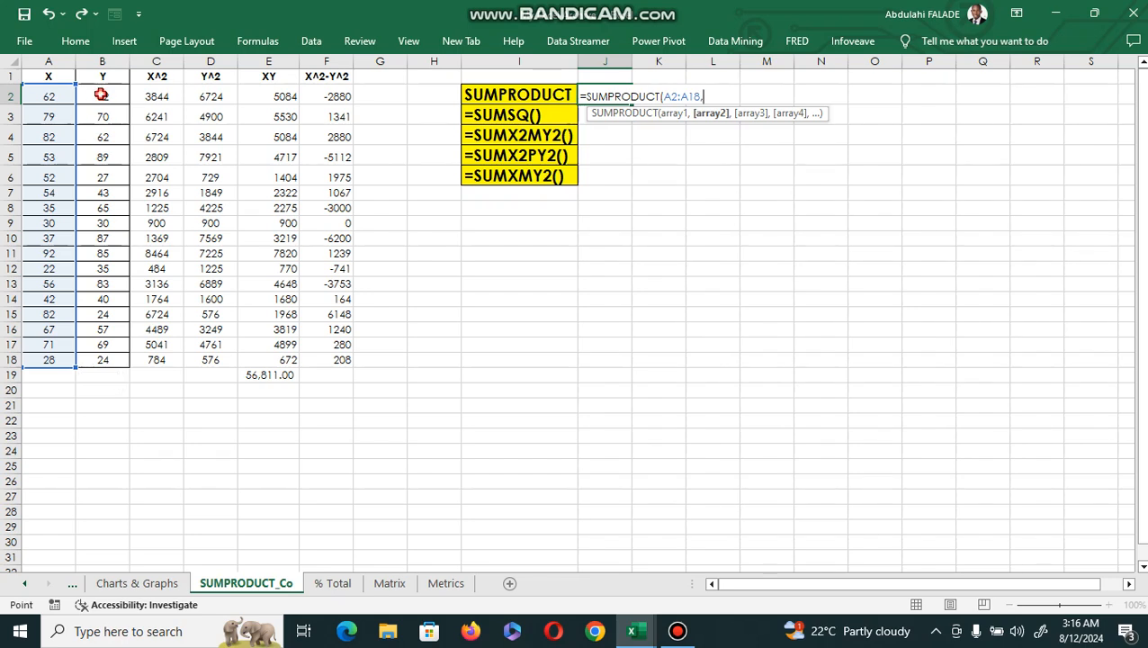
{"action": "left_click_drag", "start_coordinate": [100, 94], "coordinate": [78, 358]}
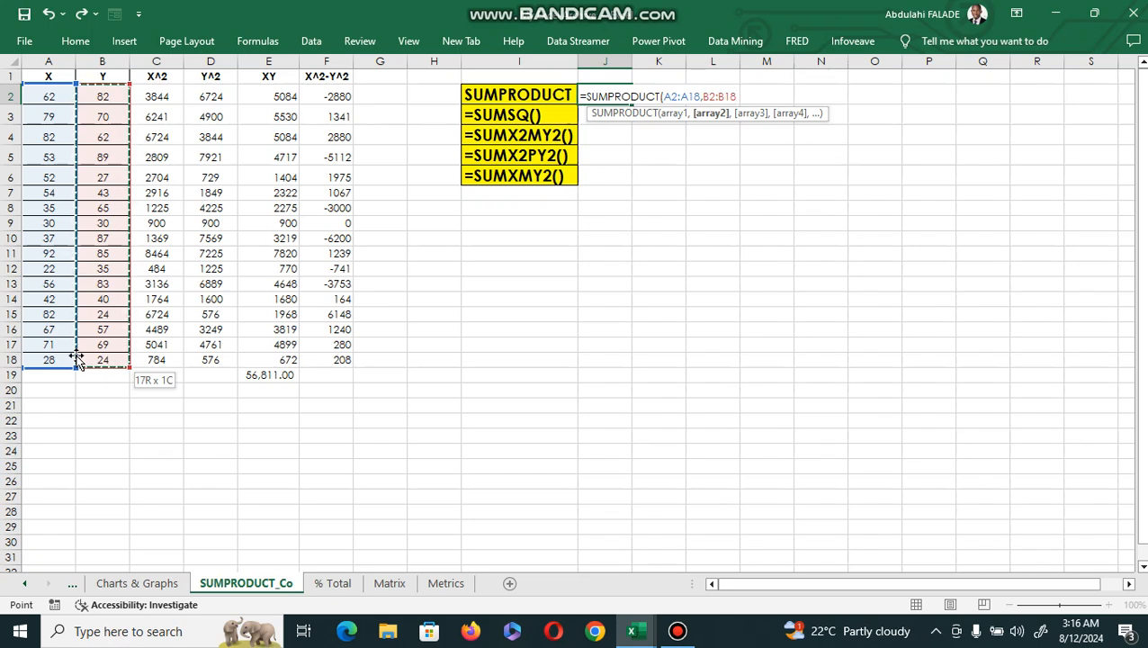
{"action": "key", "text": "Return"}
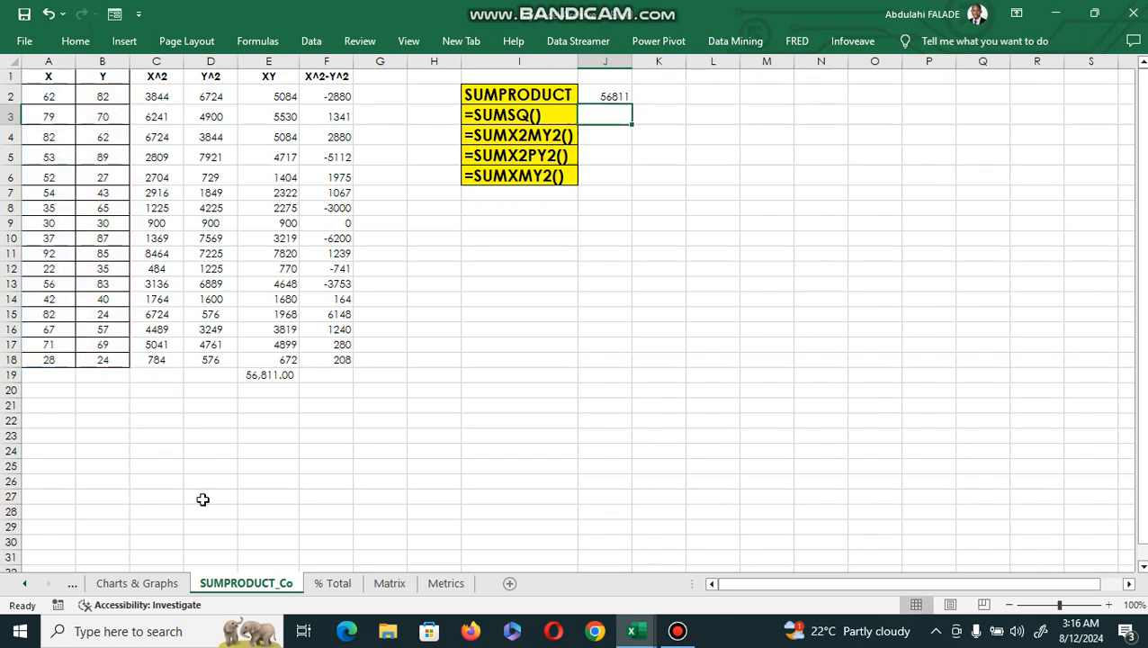
Compare the XY total in E19 with the SUMPRODUCT result, and apply the comma number style to J2.
{"action": "left_click", "coordinate": [269, 375]}
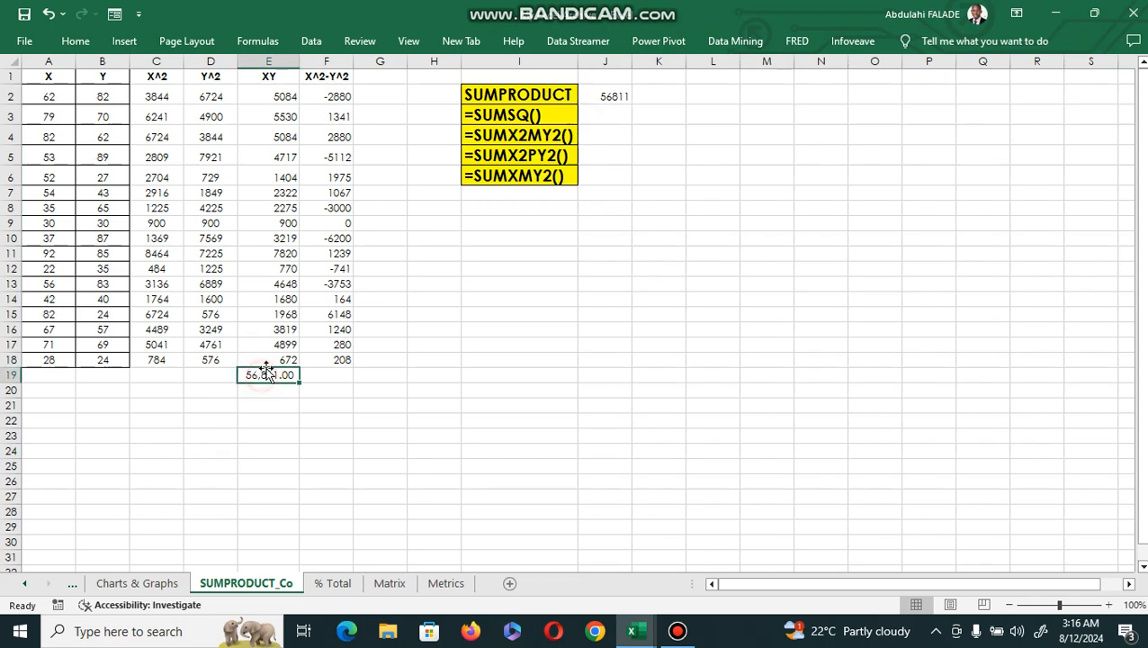
{"action": "left_click", "coordinate": [602, 95]}
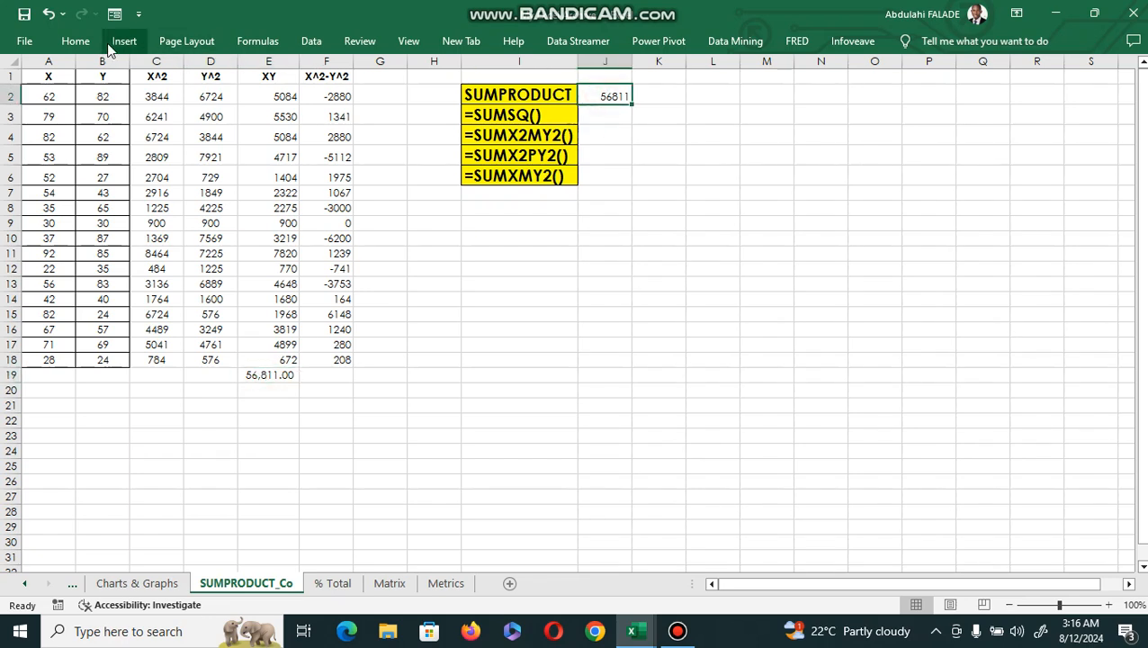
{"action": "left_click", "coordinate": [75, 42]}
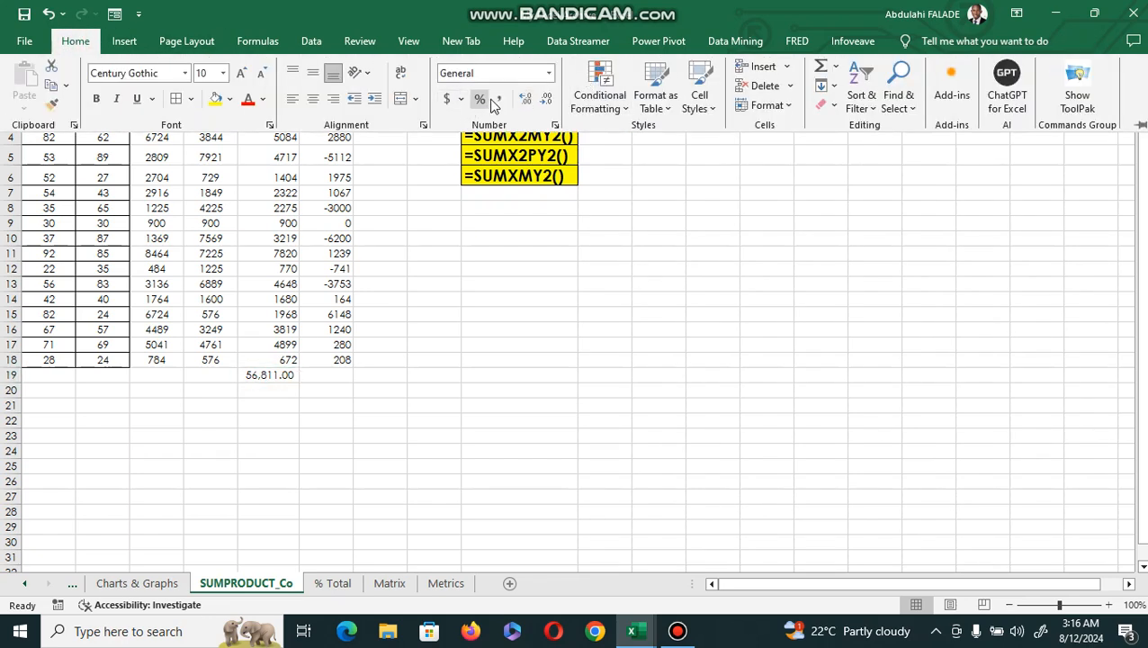
{"action": "left_click", "coordinate": [498, 101]}
{"action": "left_click", "coordinate": [614, 163]}
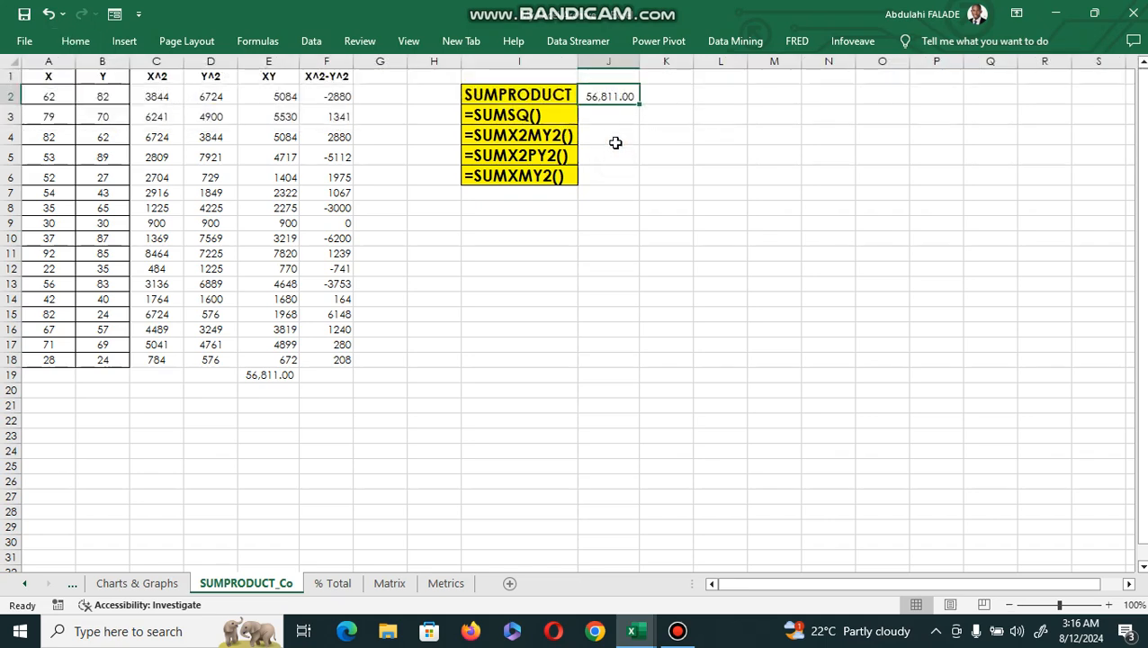
{"action": "left_click", "coordinate": [607, 118]}
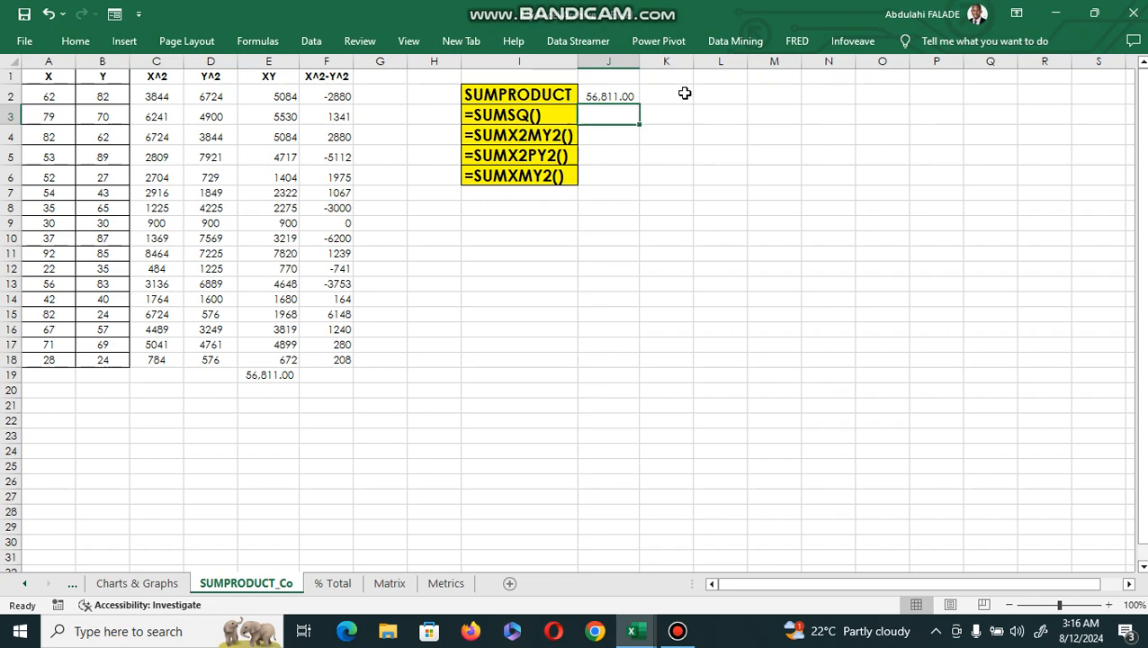
{"action": "type", "text": "=SUM"}
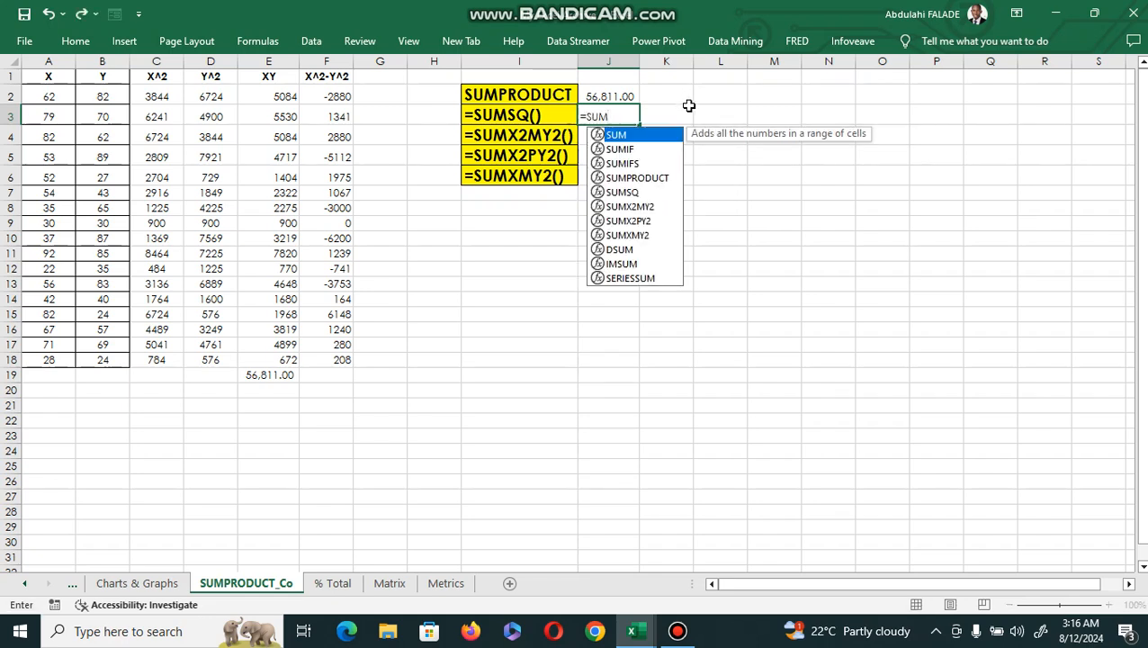
{"action": "double_click", "coordinate": [633, 192]}
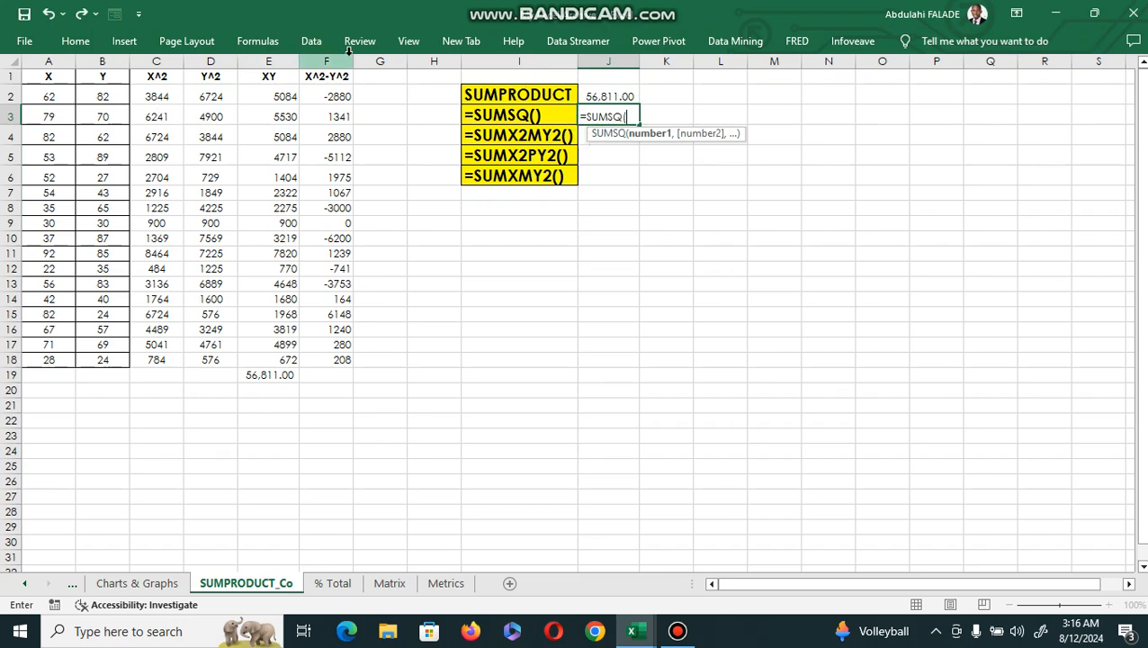
{"action": "left_click", "coordinate": [409, 45]}
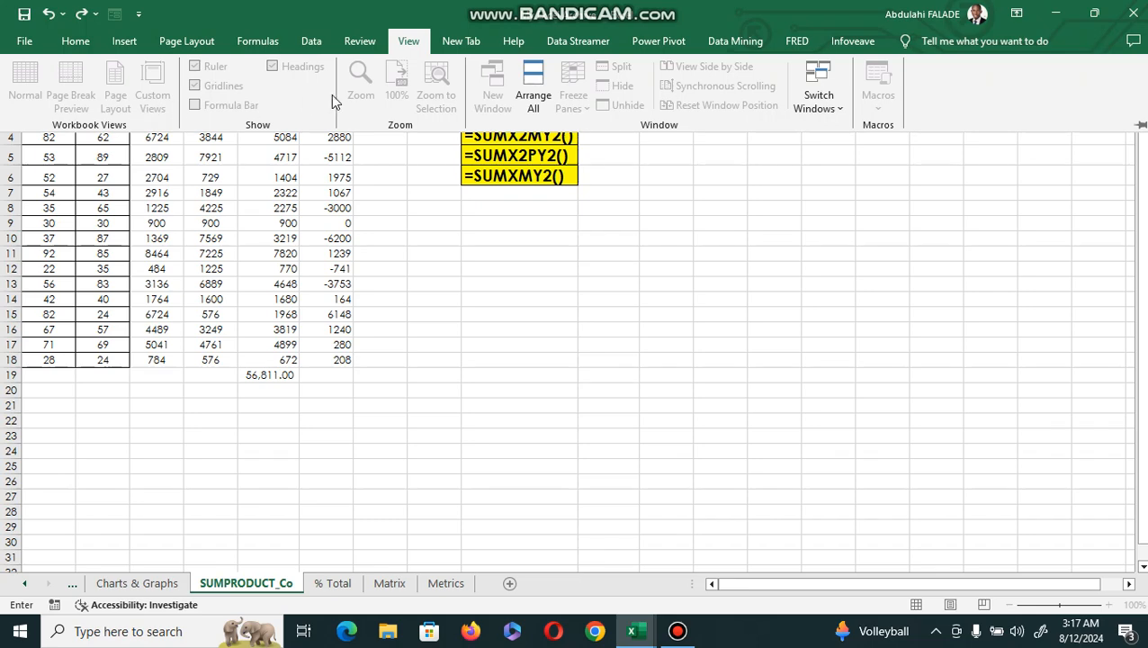
{"action": "left_click", "coordinate": [412, 47]}
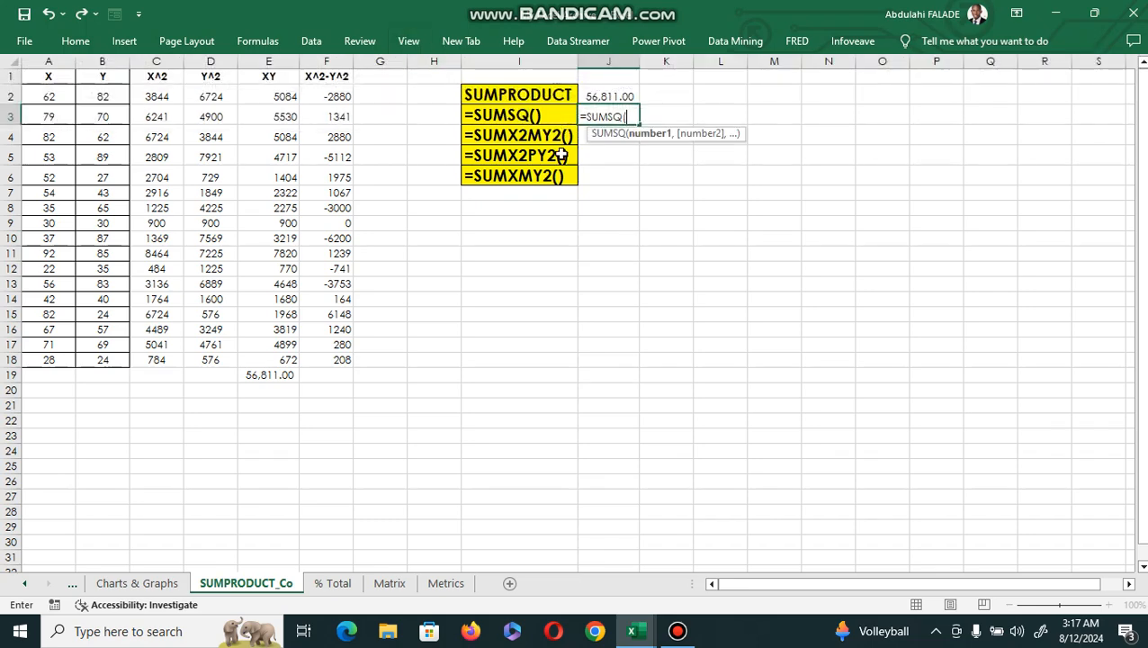
{"action": "key", "text": "BackSpace"}
{"action": "key", "text": "BackSpace"}
{"action": "key", "text": "BackSpace"}
{"action": "key", "text": "BackSpace"}
{"action": "key", "text": "BackSpace"}
{"action": "key", "text": "BackSpace"}
{"action": "key", "text": "BackSpace"}
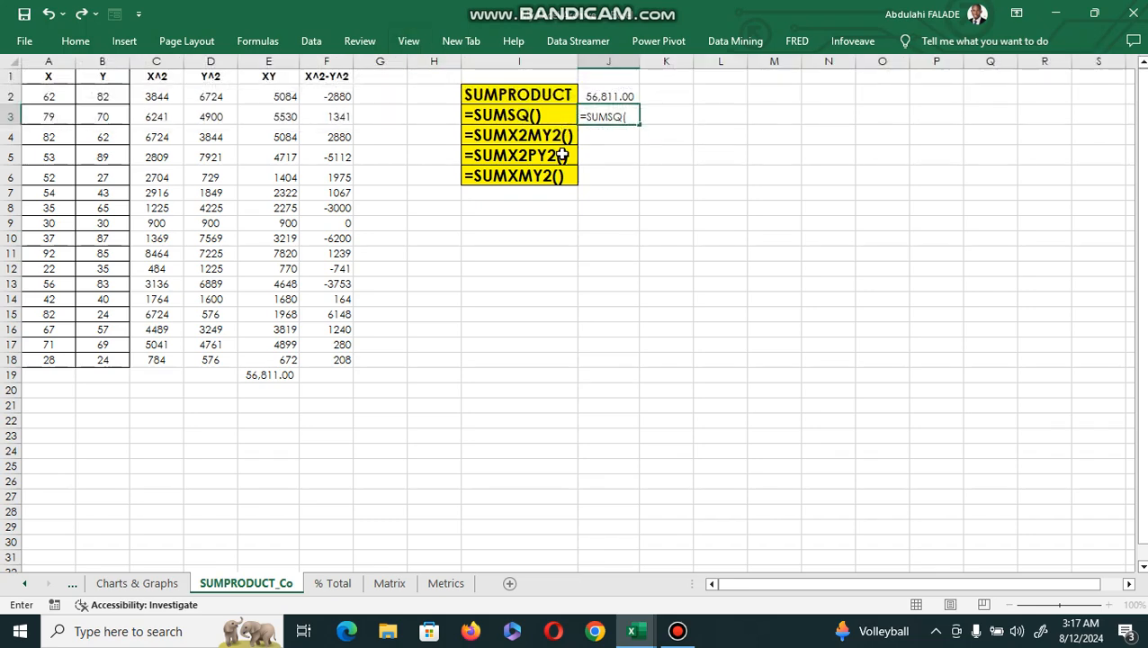
{"action": "key", "text": "Return"}
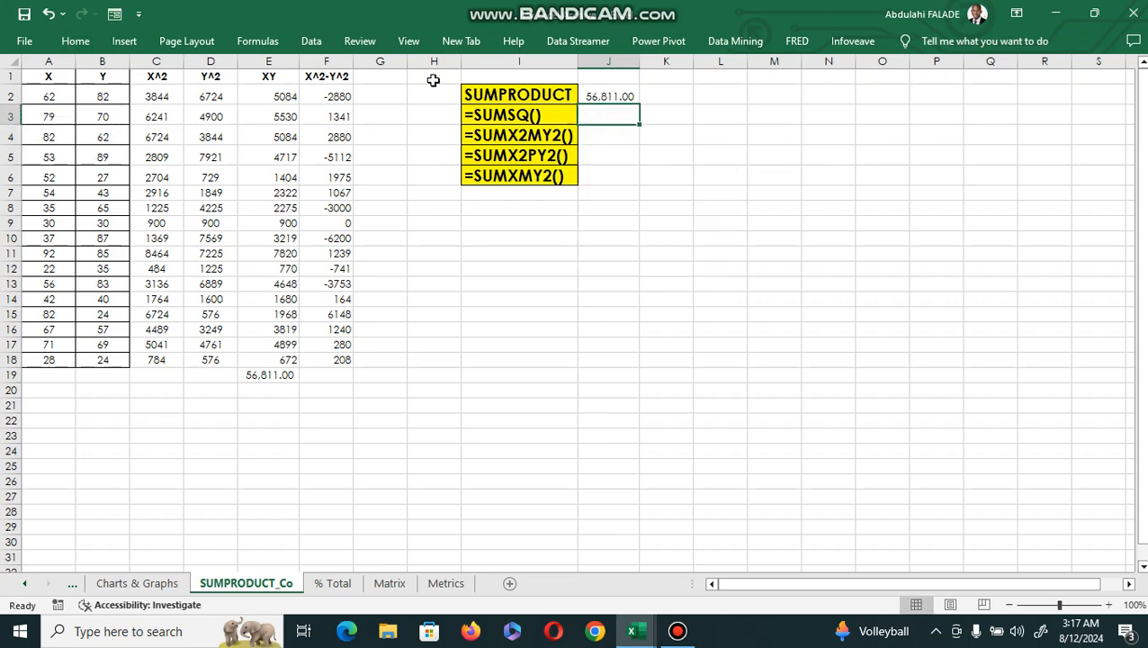
Show the formula bar above the worksheet.
{"action": "left_click", "coordinate": [409, 41]}
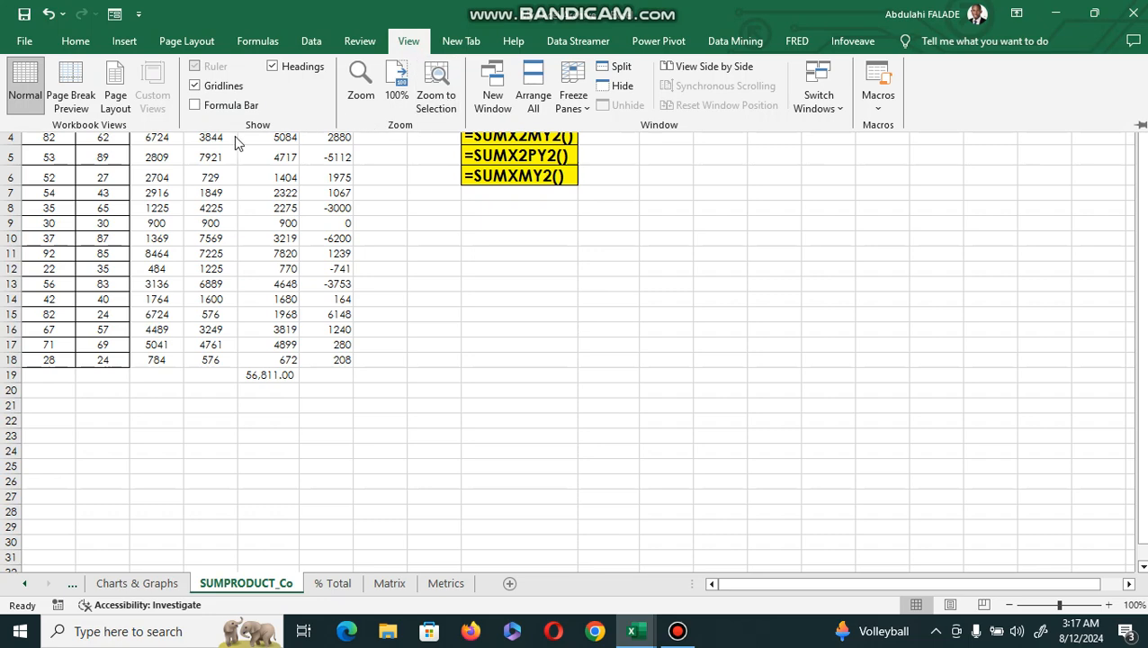
{"action": "left_click", "coordinate": [194, 105]}
{"action": "left_click", "coordinate": [643, 214]}
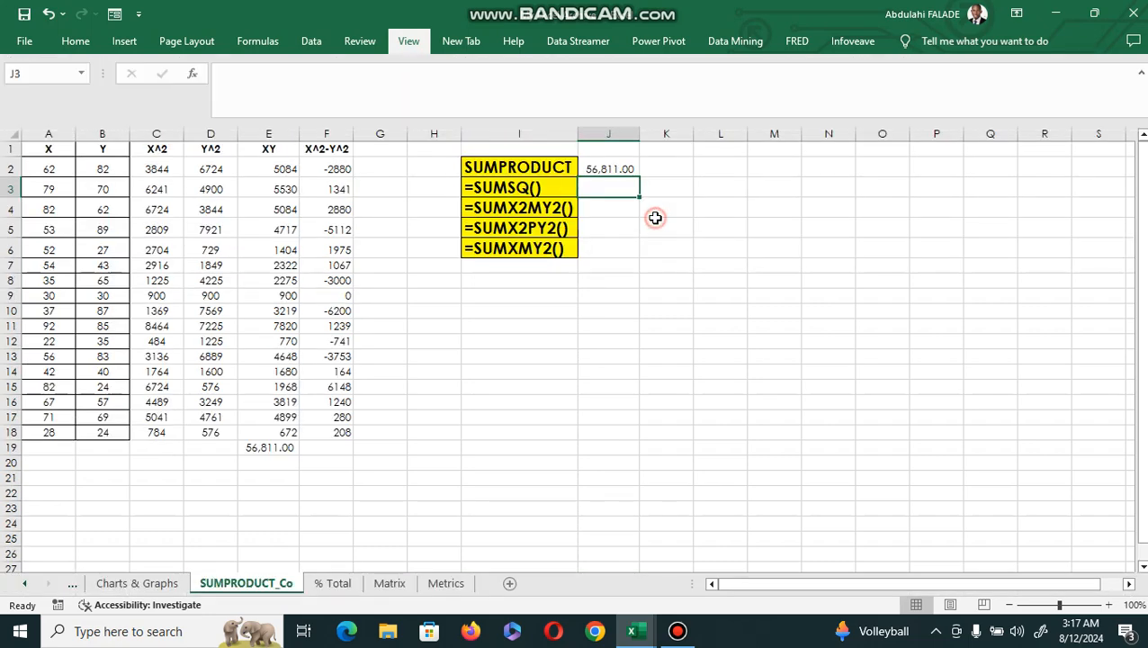
{"action": "type", "text": "="}
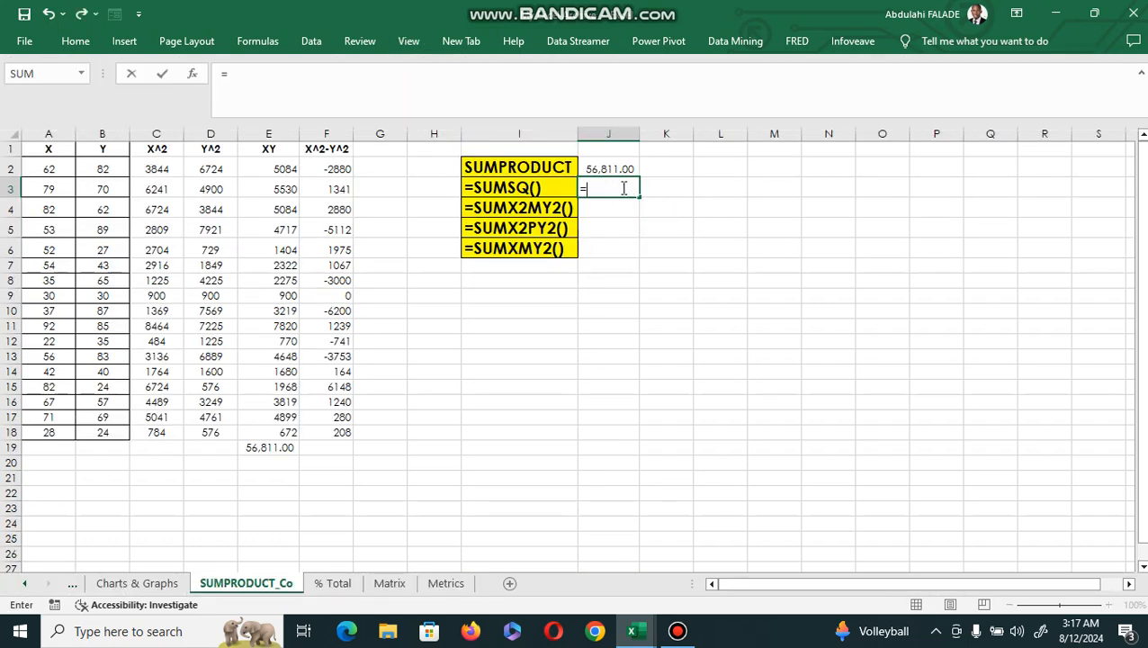
{"action": "type", "text": "SUM"}
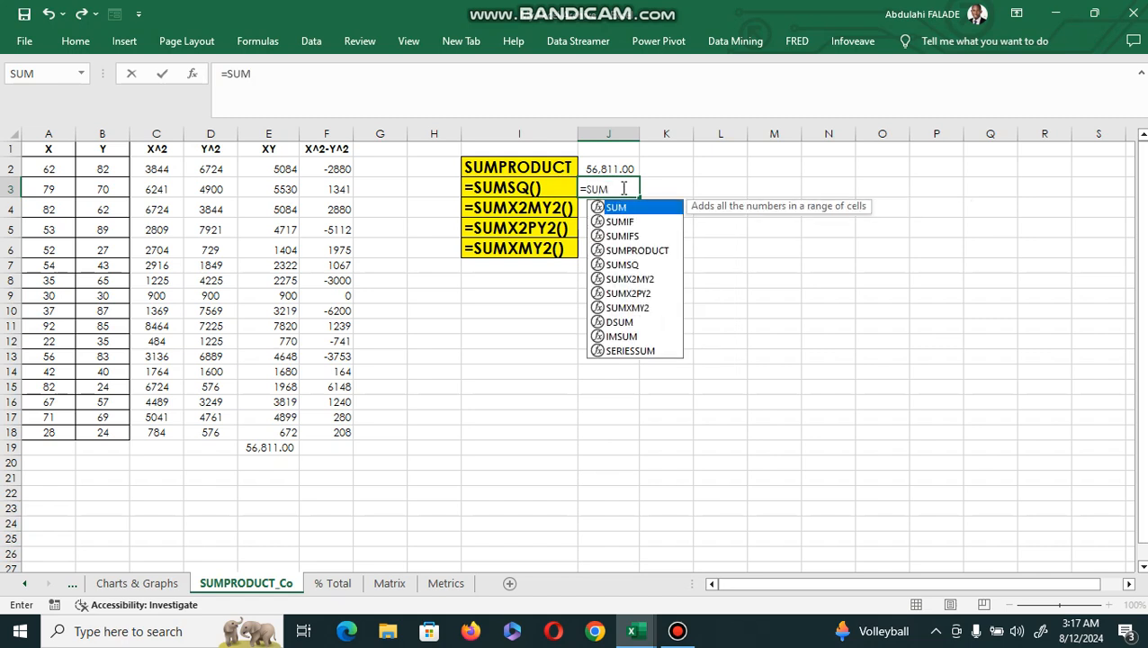
{"action": "double_click", "coordinate": [623, 264]}
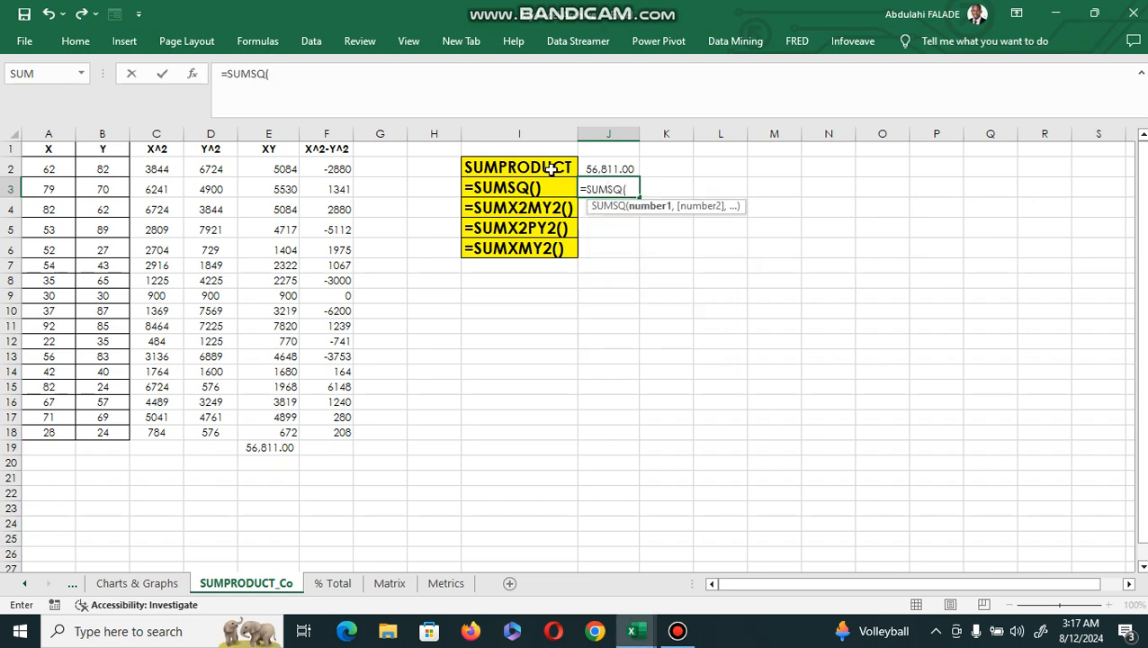
{"action": "left_click", "coordinate": [192, 74]}
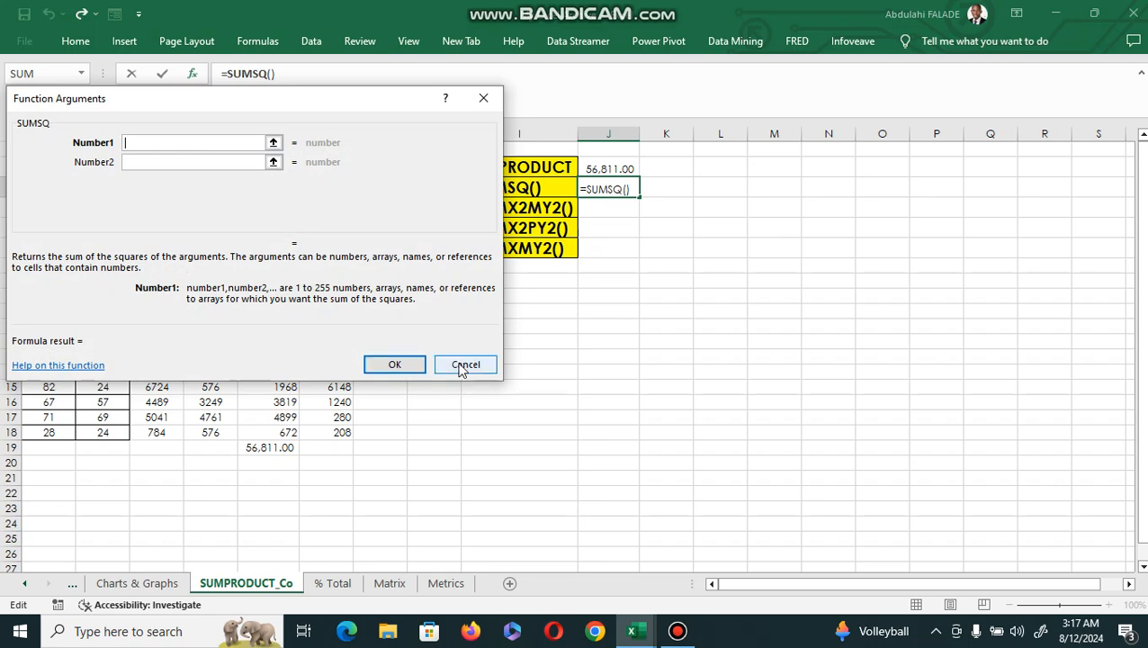
{"action": "left_click", "coordinate": [464, 365]}
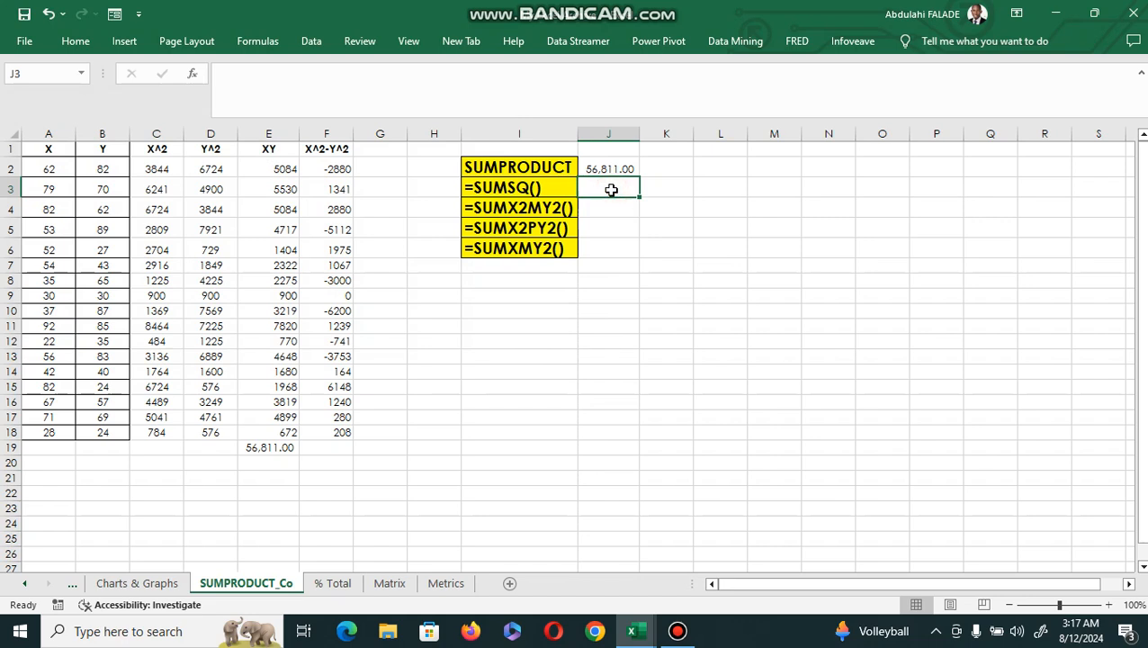
Enter a SUMSQ formula in J3 that covers the X and Y values in A2:B18.
{"action": "type", "text": "=SUM"}
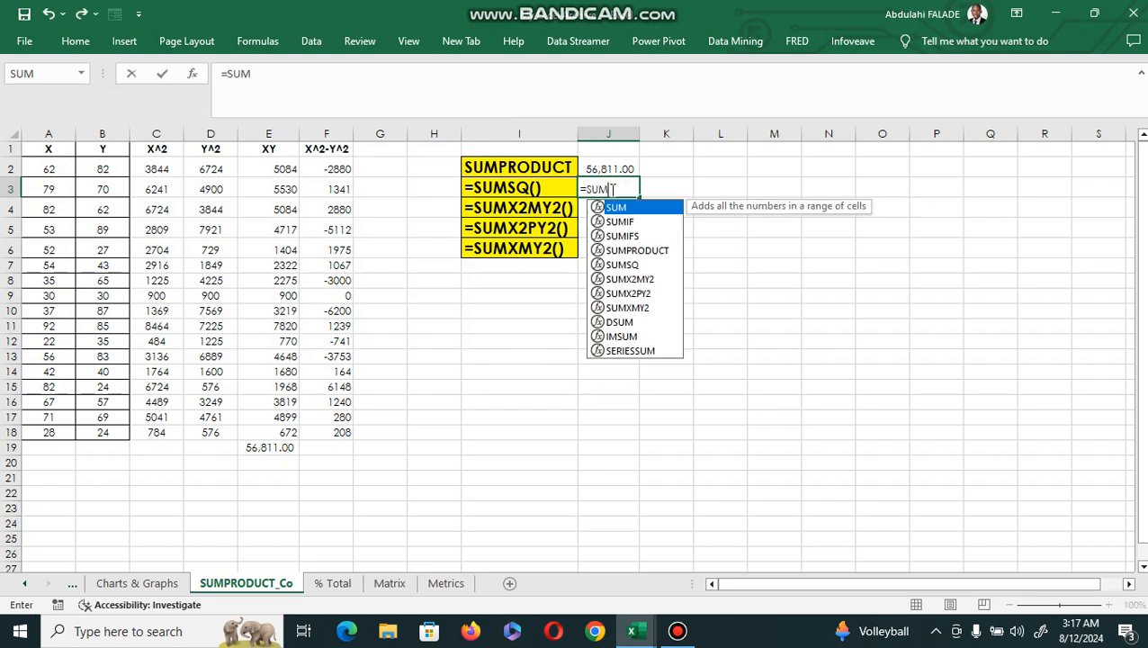
{"action": "double_click", "coordinate": [618, 266]}
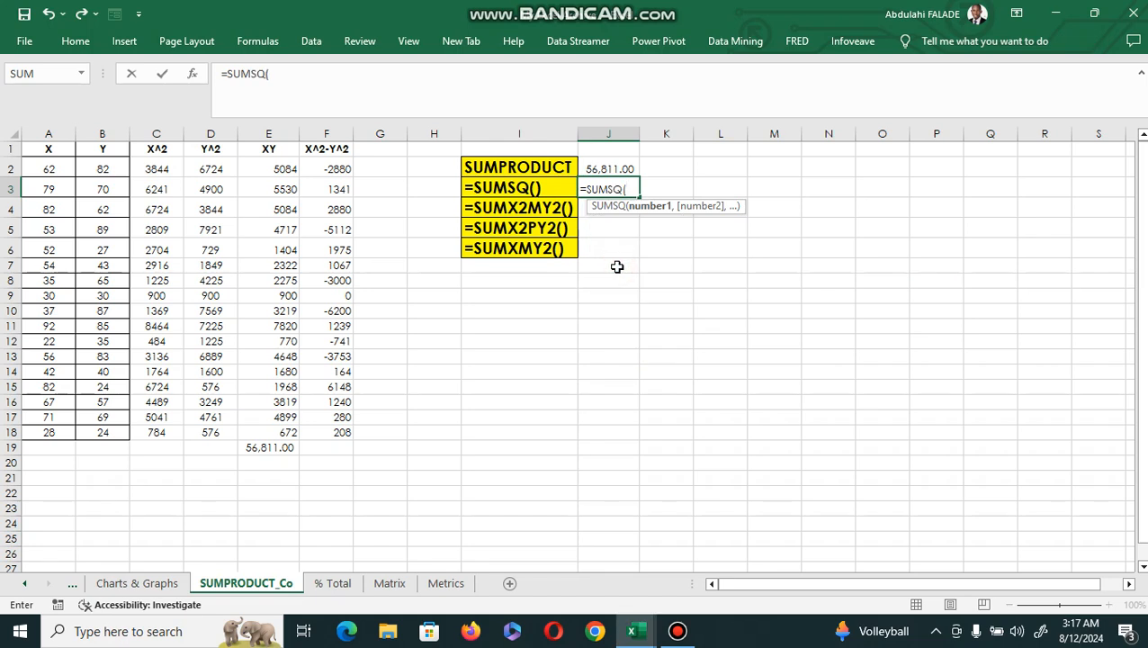
{"action": "left_click", "coordinate": [46, 169]}
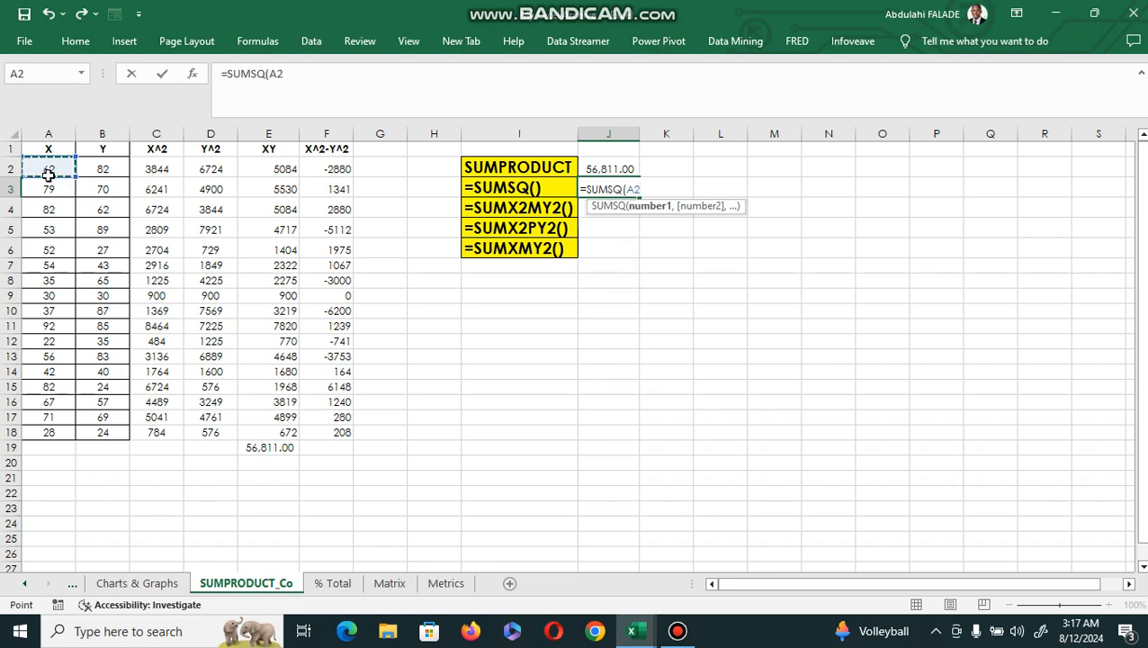
{"action": "left_click_drag", "start_coordinate": [46, 169], "coordinate": [77, 432]}
{"action": "key", "text": "Return"}
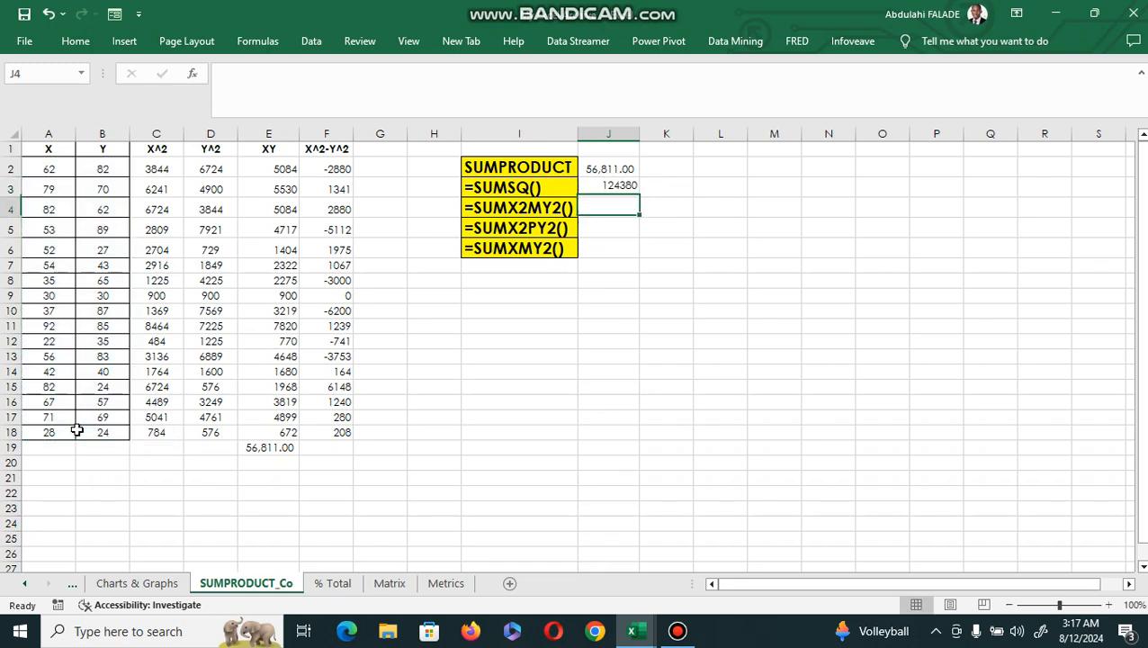
Apply the comma number style to the SUMSQ result in J3.
{"action": "left_click", "coordinate": [628, 187]}
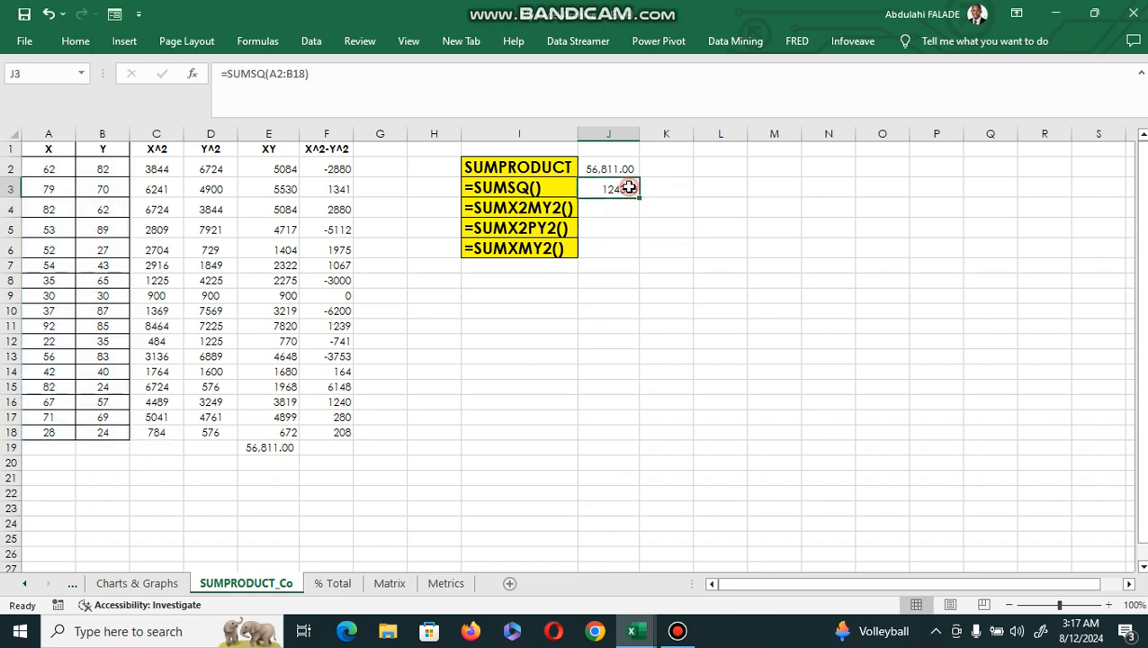
{"action": "left_click", "coordinate": [63, 50]}
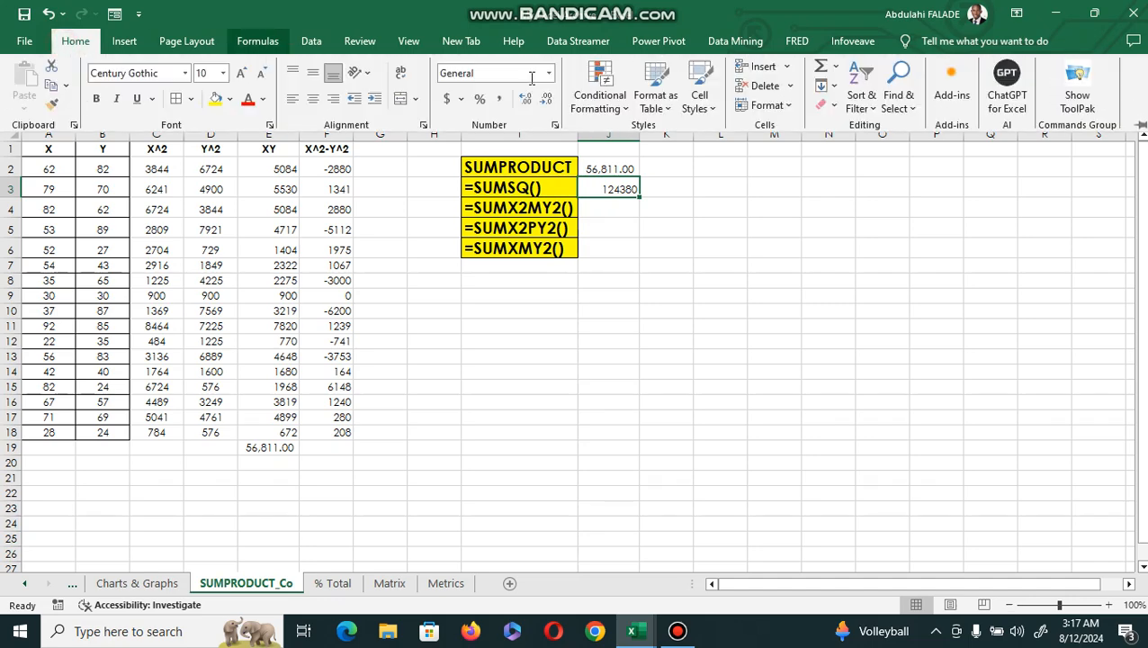
{"action": "left_click", "coordinate": [499, 98]}
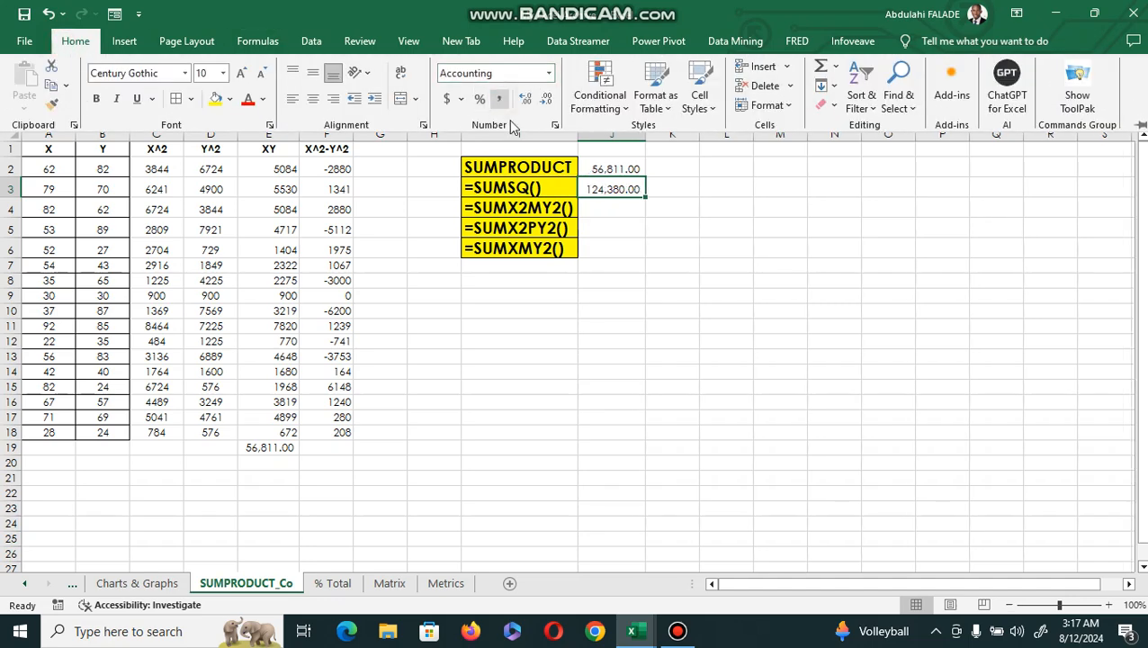
Check the sum of the X^2 and Y^2 values in C2:D18 against the SUMSQ result.
{"action": "left_click", "coordinate": [574, 295]}
{"action": "left_click", "coordinate": [581, 270]}
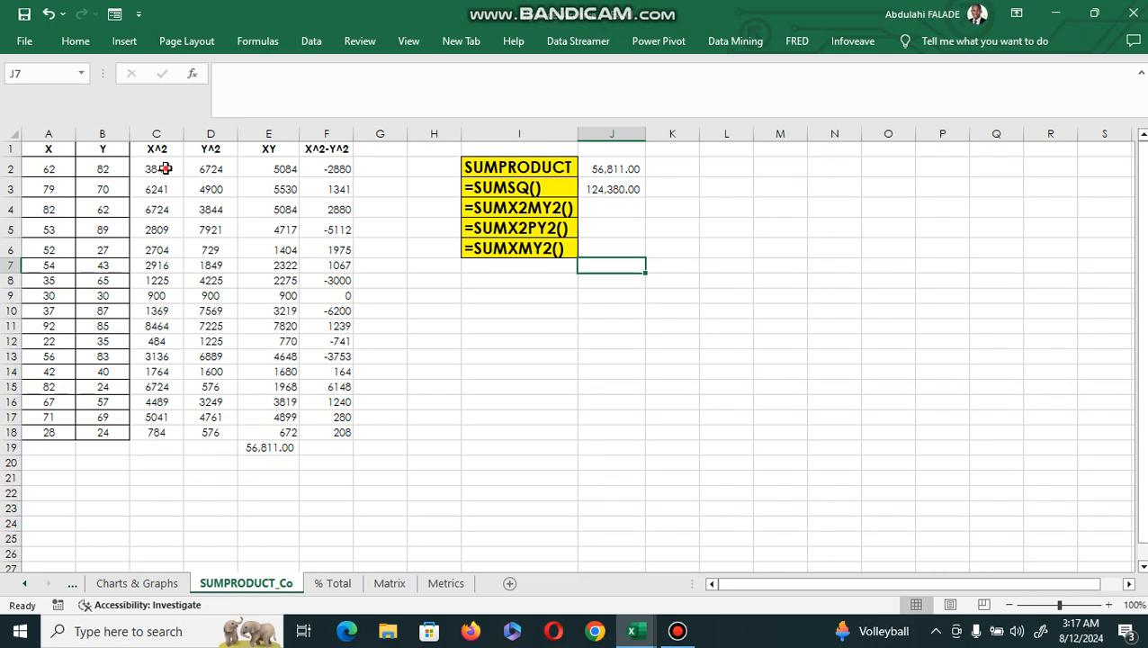
{"action": "left_click_drag", "start_coordinate": [166, 168], "coordinate": [191, 432]}
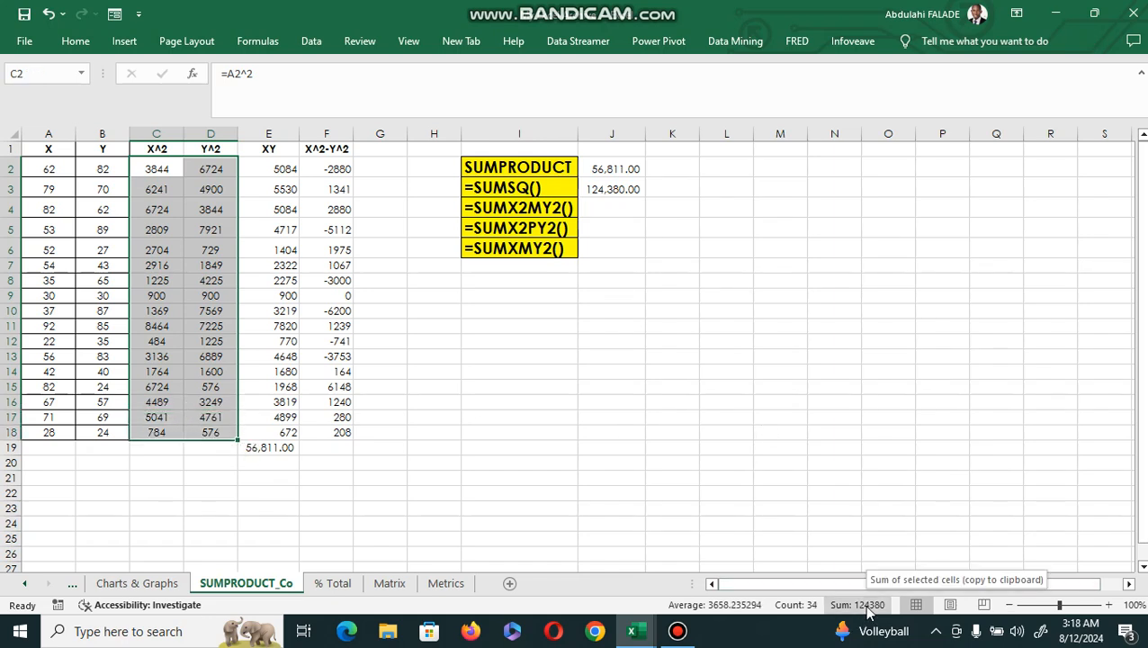
Enter a SUMX2MY2 formula in J4 with the X values A2:A18 and the Y values B2:B18.
{"action": "left_click", "coordinate": [609, 207]}
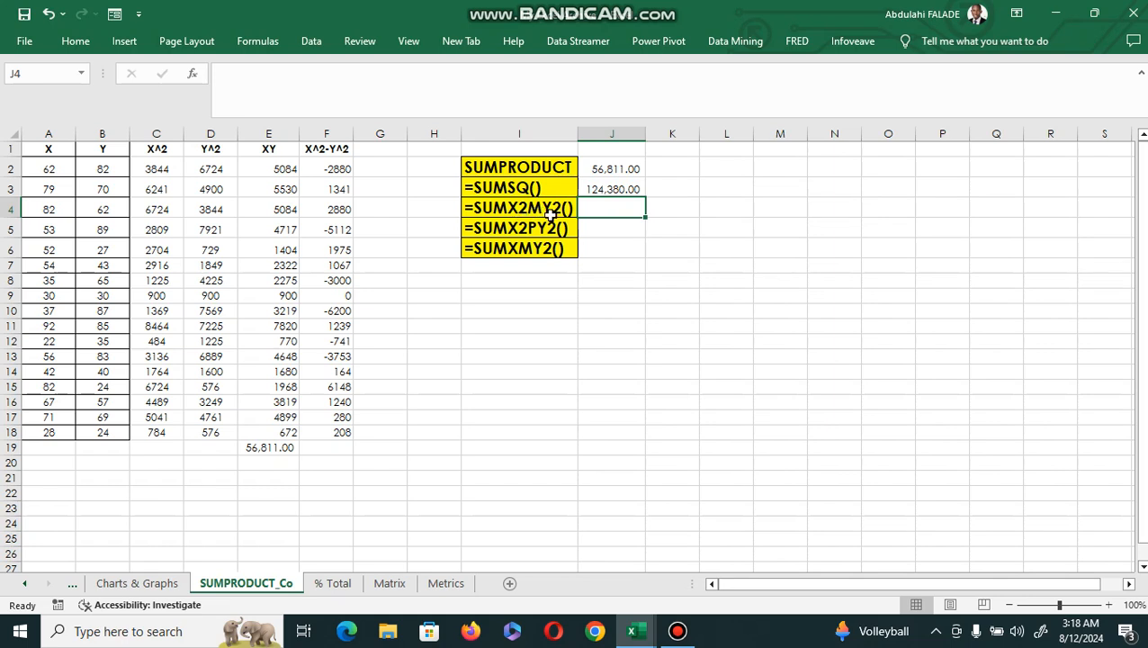
{"action": "type", "text": "=SUM"}
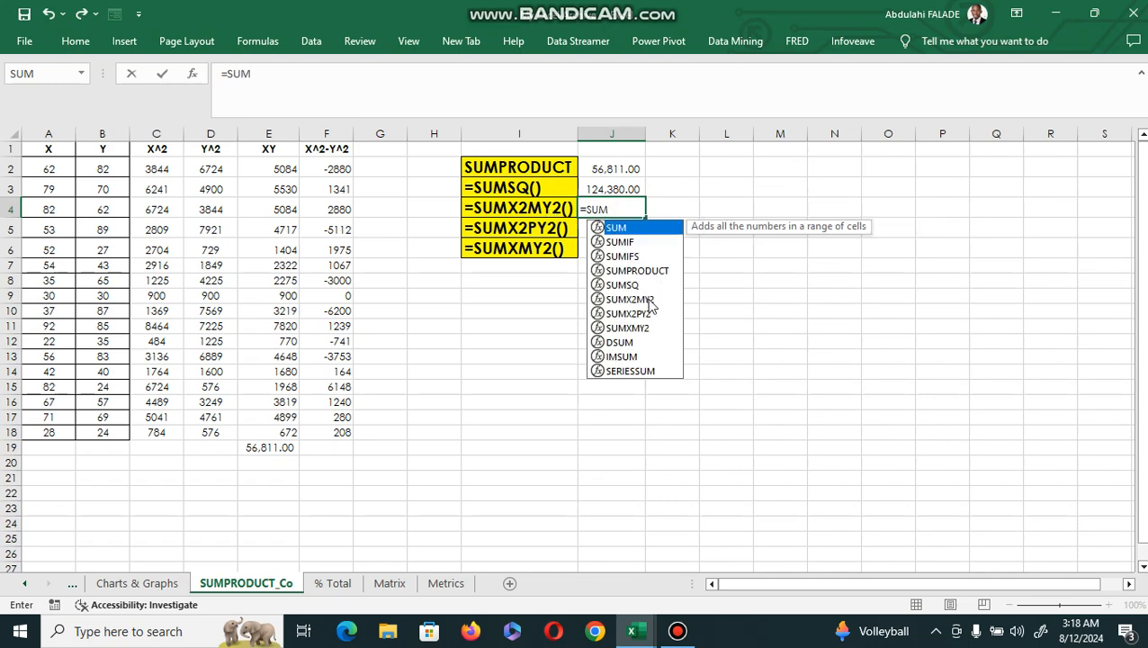
{"action": "double_click", "coordinate": [646, 299]}
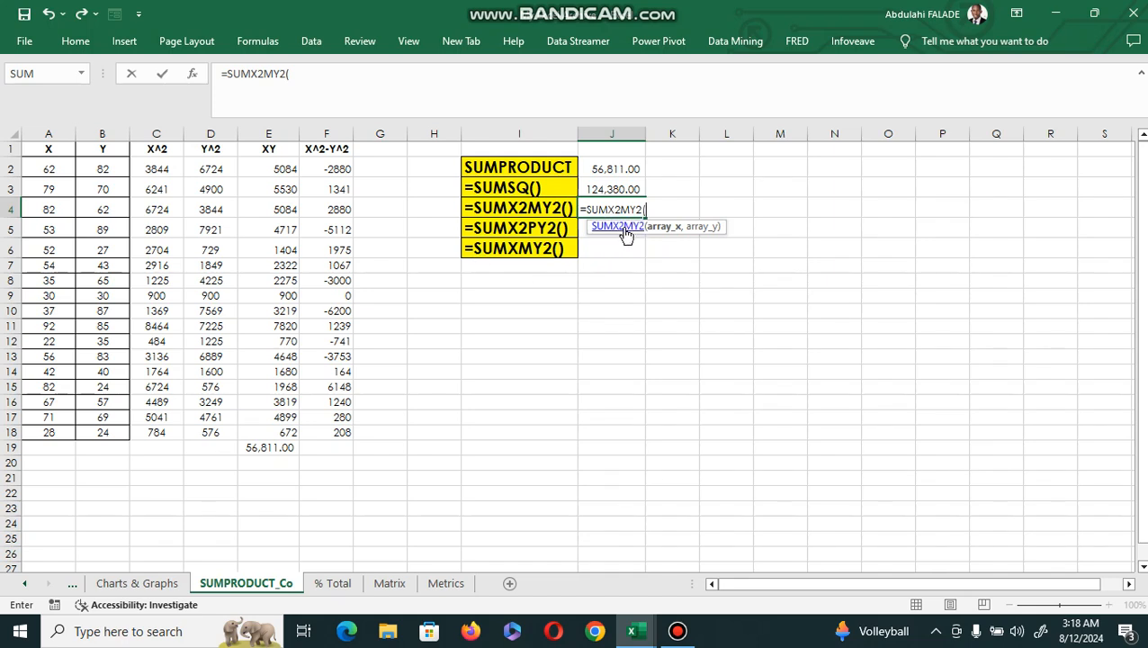
{"action": "left_click", "coordinate": [41, 167]}
{"action": "left_click_drag", "start_coordinate": [41, 168], "coordinate": [9, 432]}
{"action": "type", "text": ","}
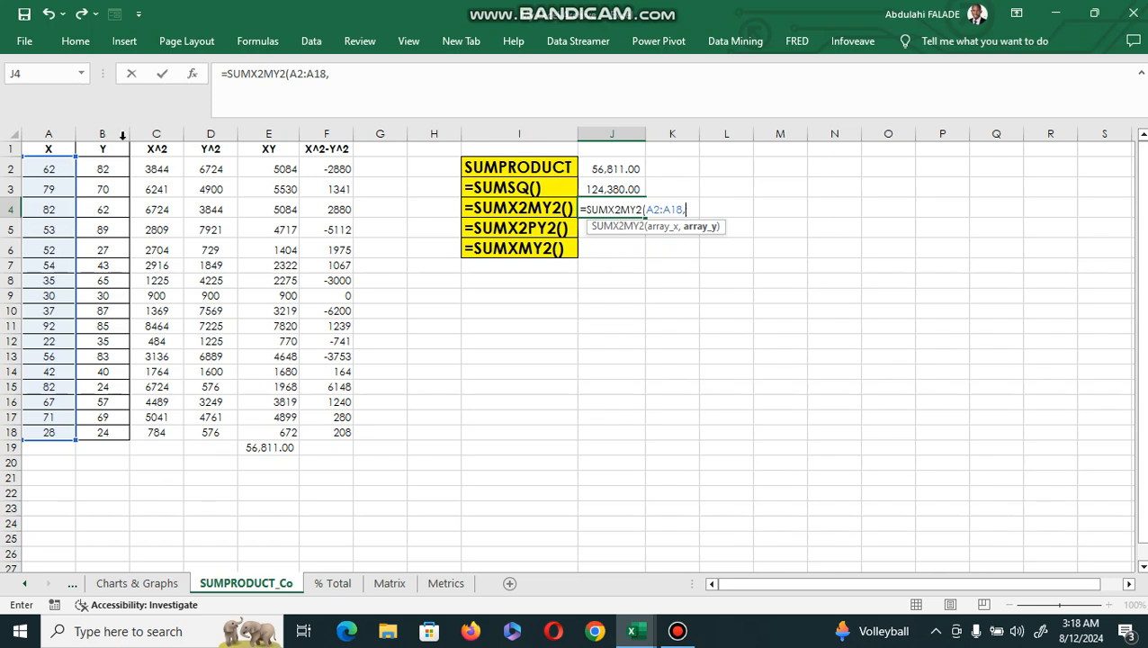
{"action": "left_click_drag", "start_coordinate": [109, 169], "coordinate": [97, 430]}
{"action": "type", "text": ")"}
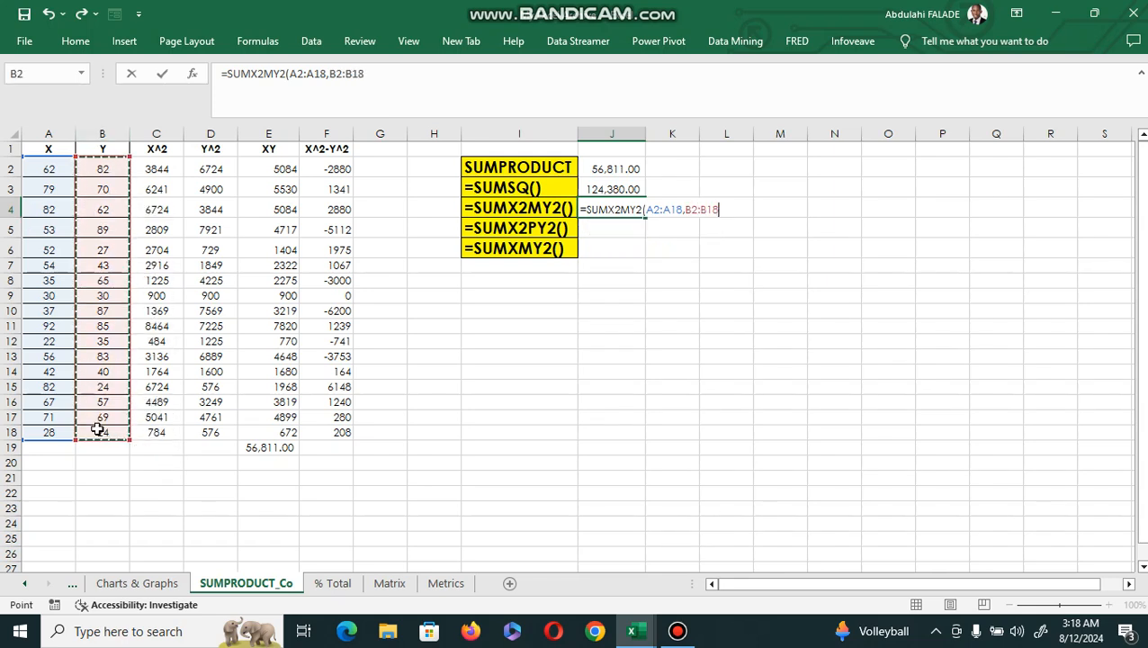
{"action": "key", "text": "Return"}
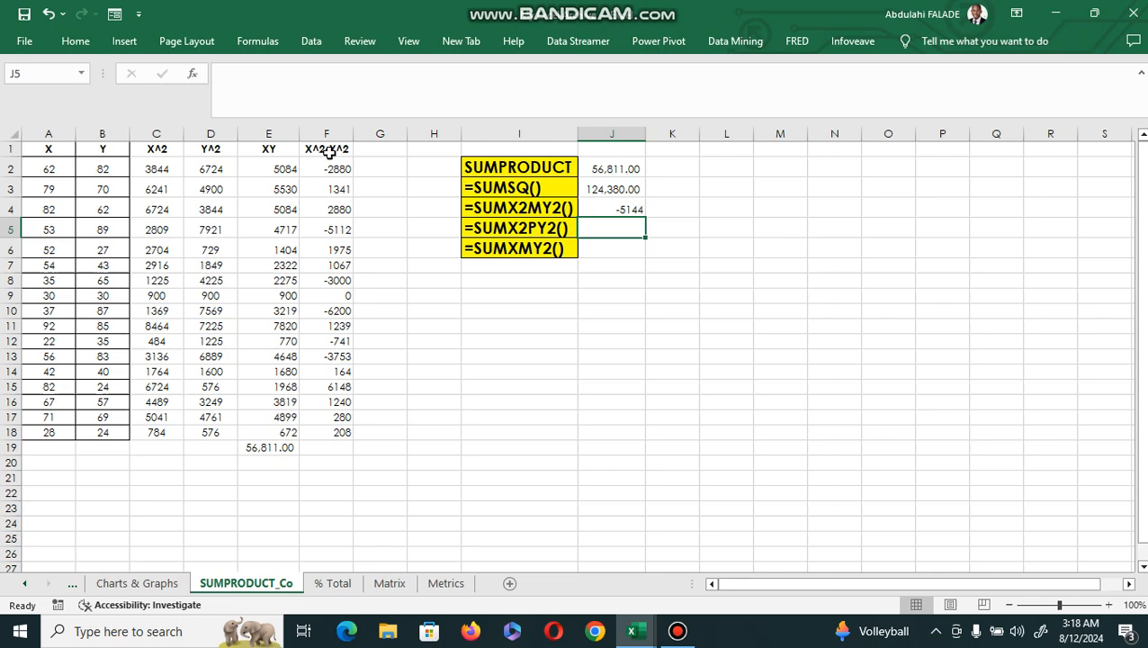
Total the X^2-Y^2 values F2:F18 in F19 with a SUM formula.
{"action": "left_click", "coordinate": [332, 447]}
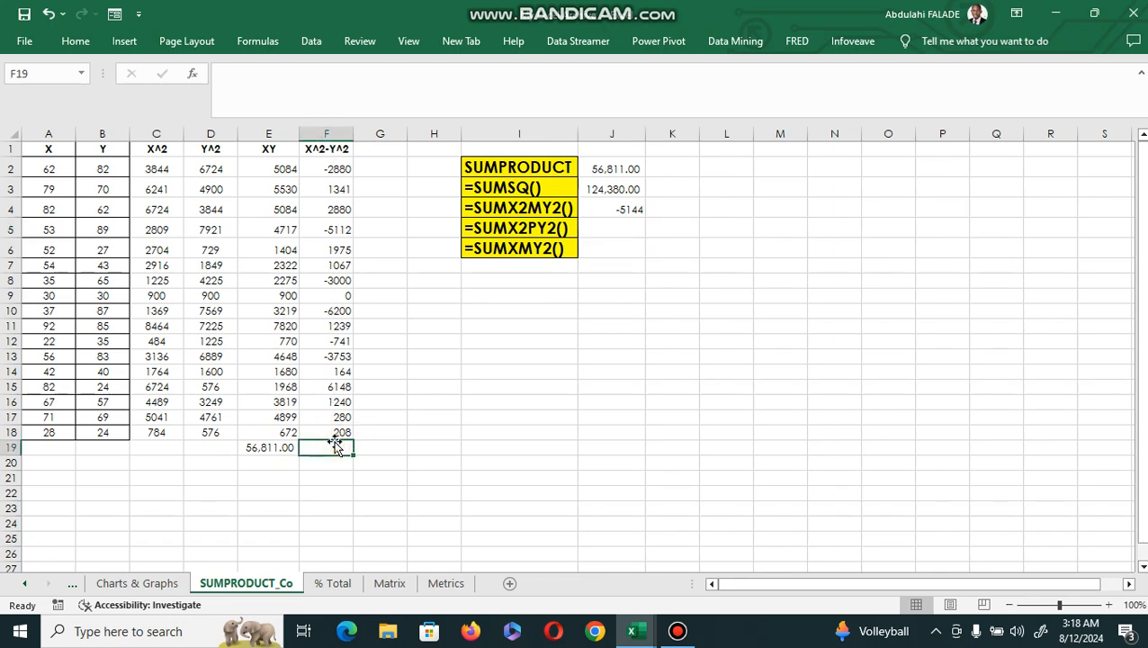
{"action": "key", "text": "alt+equal"}
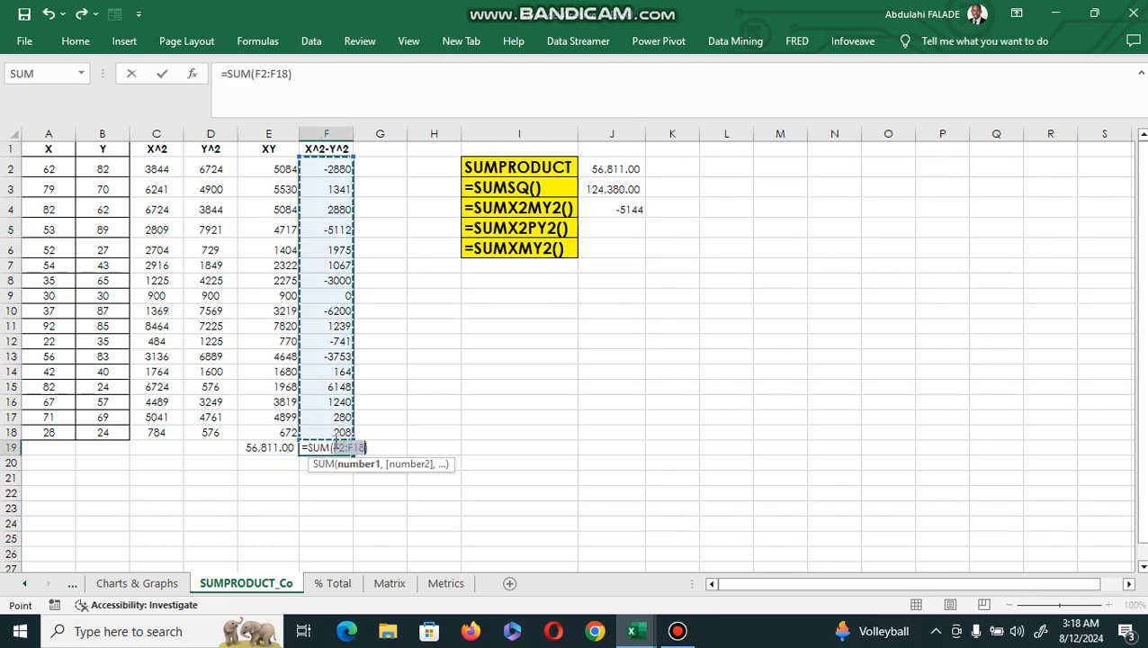
{"action": "key", "text": "Return"}
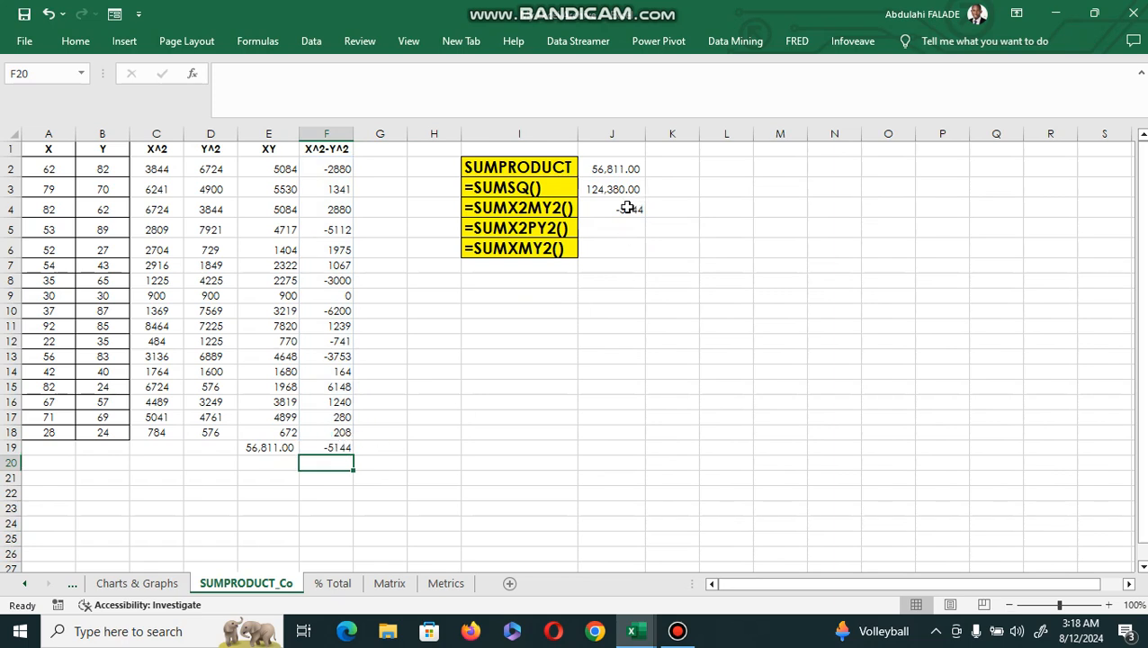
Enter a SUMX2PY2 formula in J5 with the X values A2:A18 and the Y values B2:B18.
{"action": "left_click", "coordinate": [608, 229]}
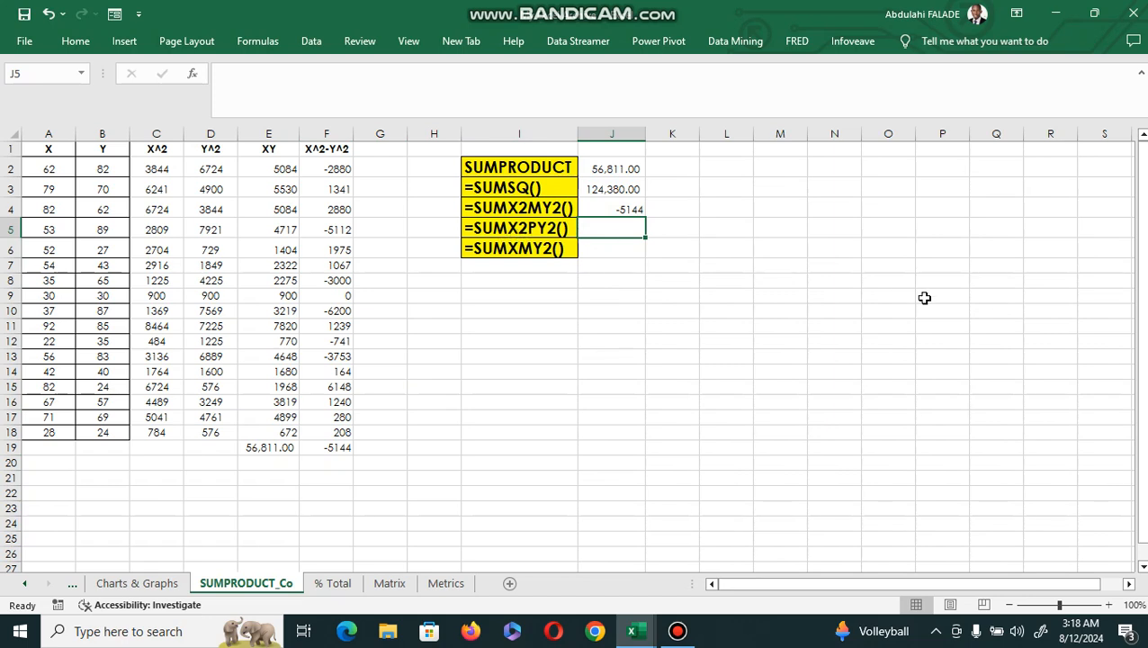
{"action": "type", "text": "=SUM"}
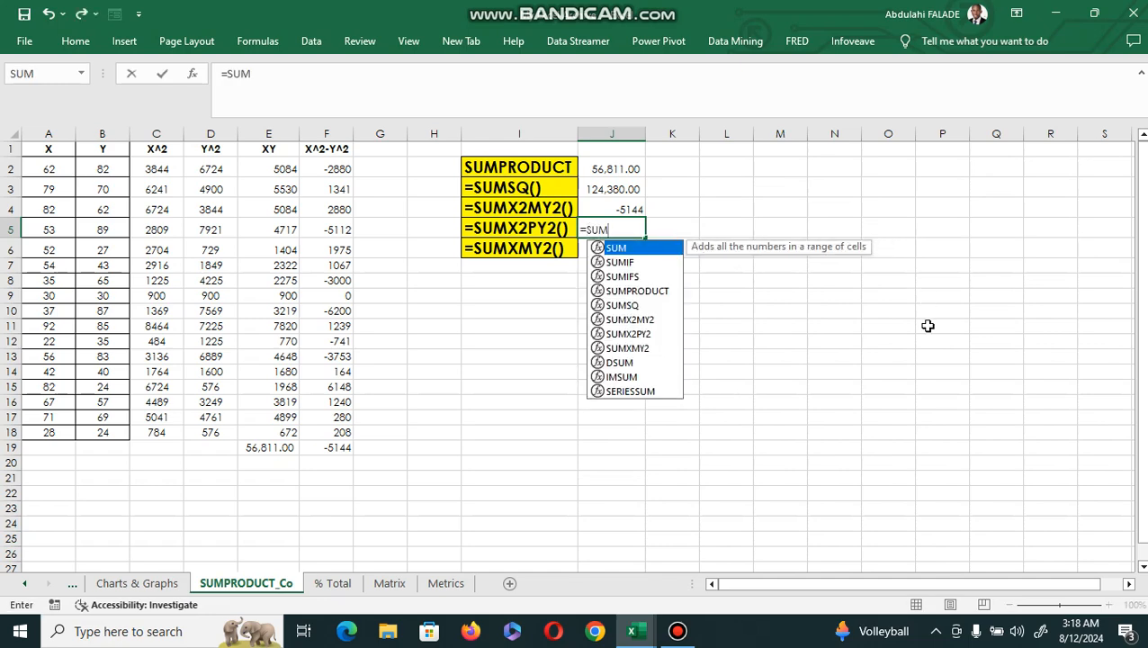
{"action": "double_click", "coordinate": [636, 334]}
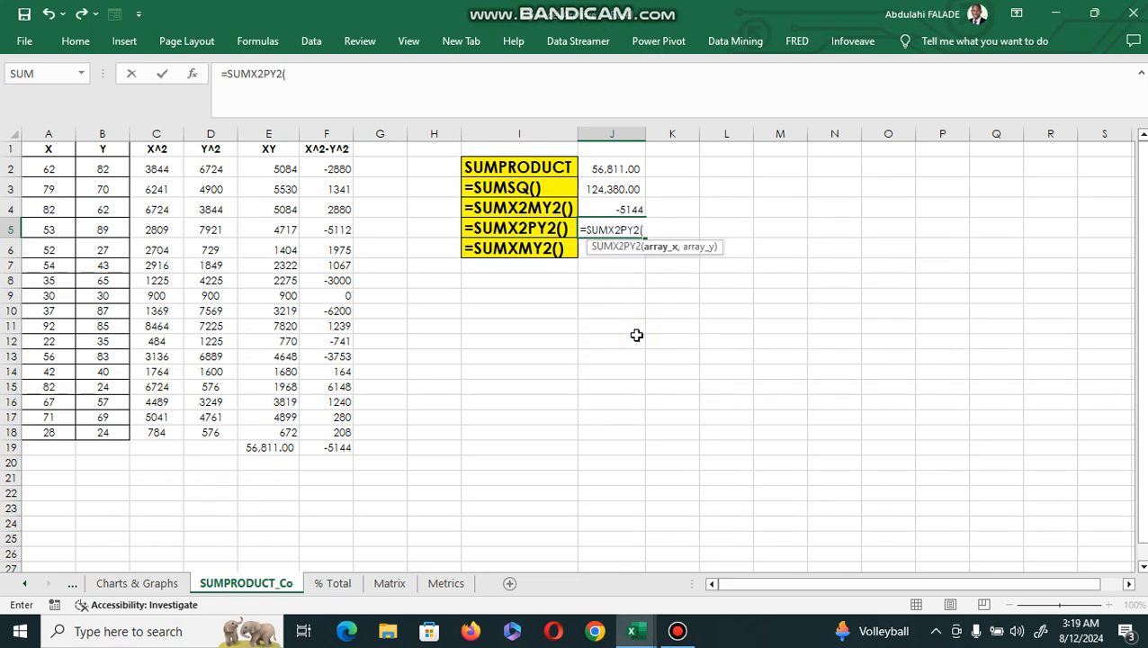
{"action": "left_click", "coordinate": [47, 171]}
{"action": "left_click_drag", "start_coordinate": [46, 189], "coordinate": [29, 432]}
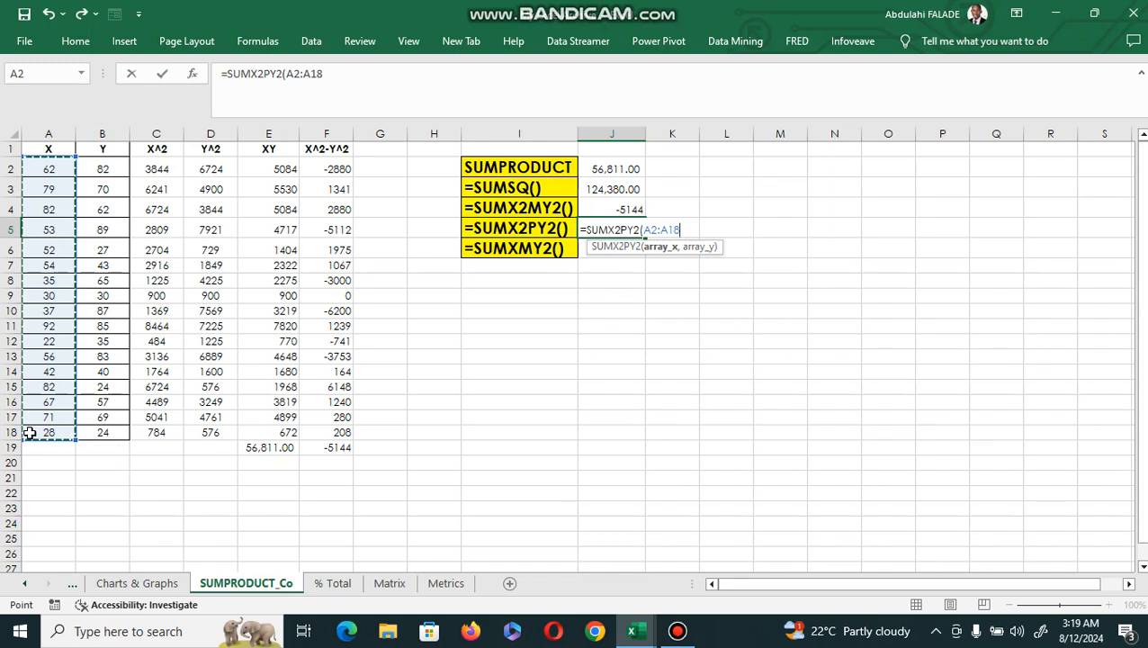
{"action": "type", "text": ","}
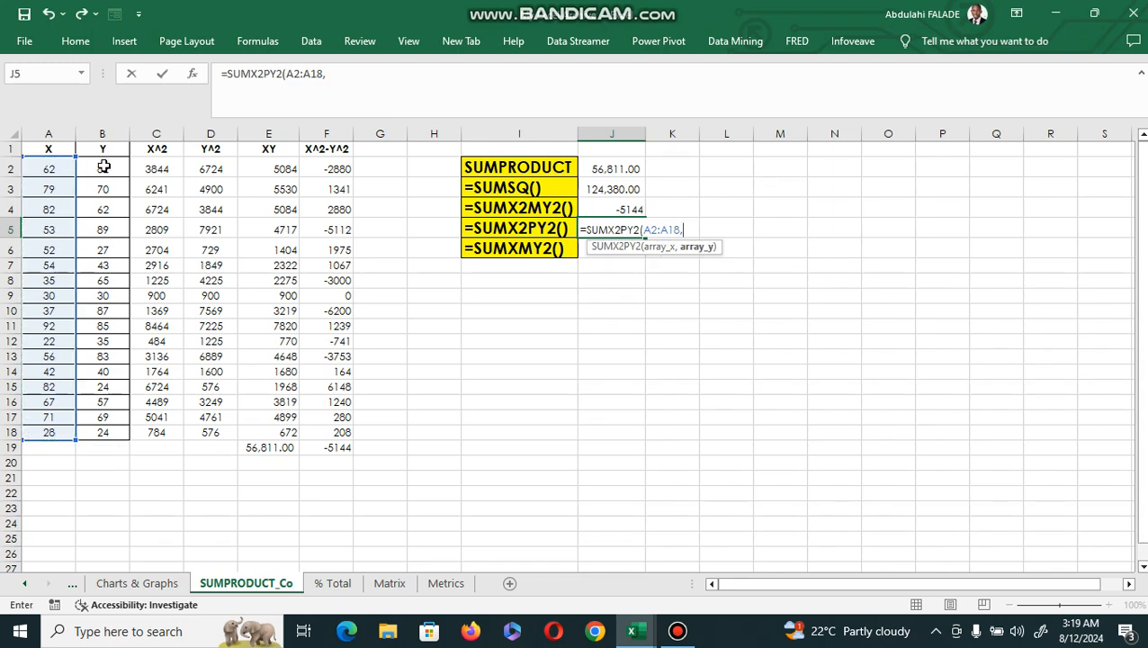
{"action": "left_click_drag", "start_coordinate": [103, 167], "coordinate": [104, 428]}
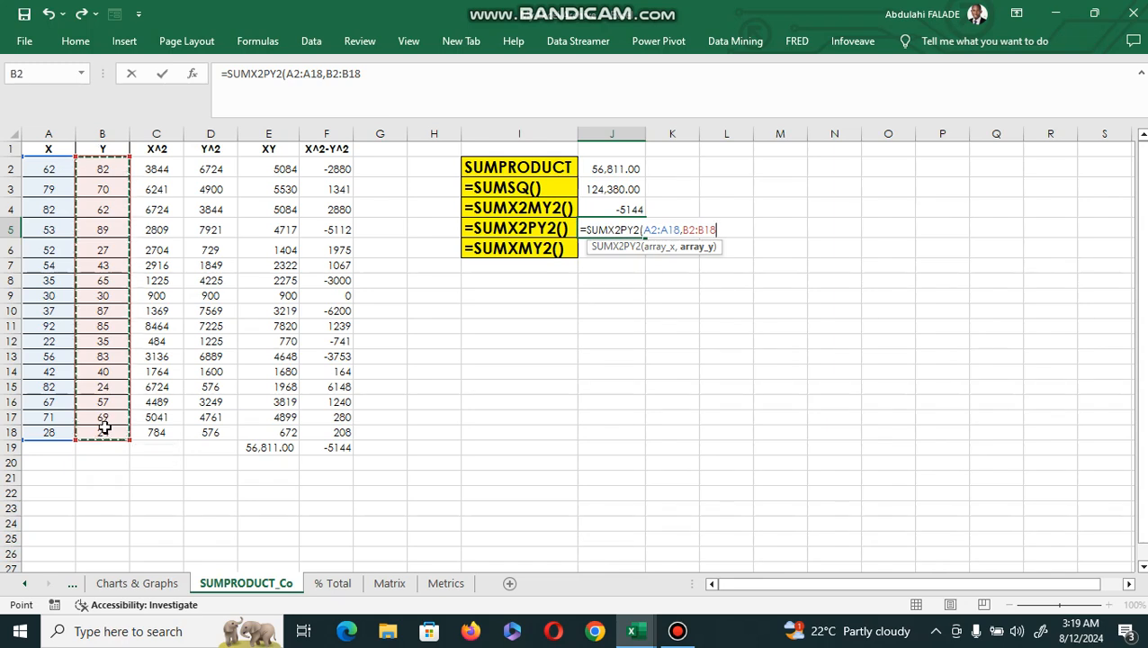
{"action": "key", "text": "Return"}
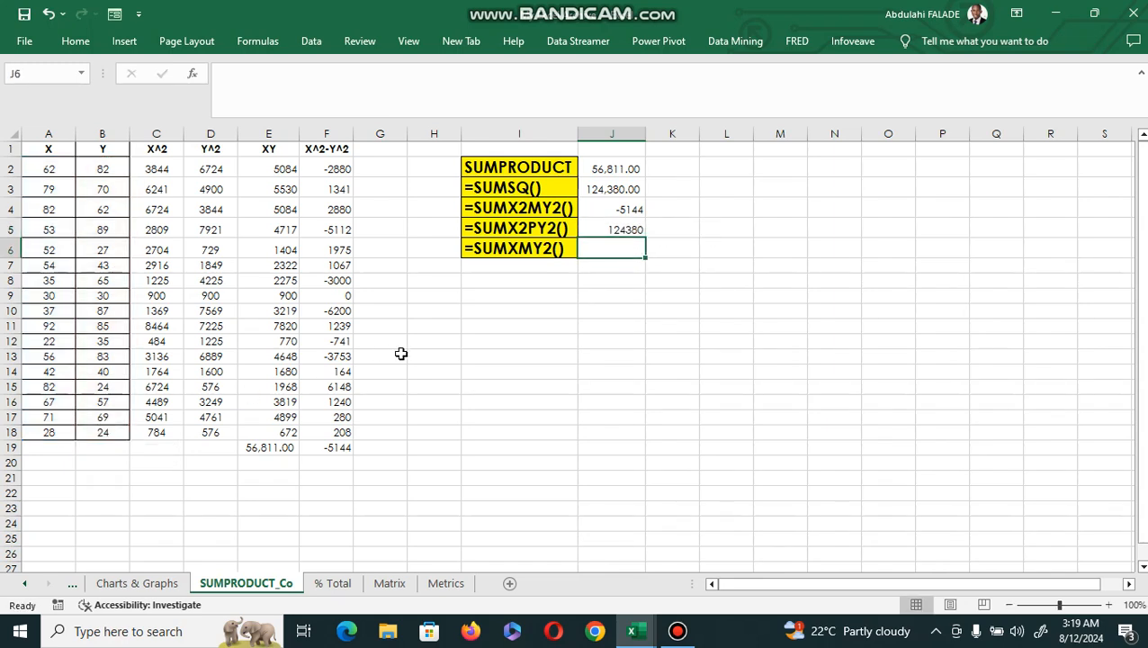
Apply the comma number style to the SUMX2PY2 result in J5.
{"action": "left_click", "coordinate": [612, 230]}
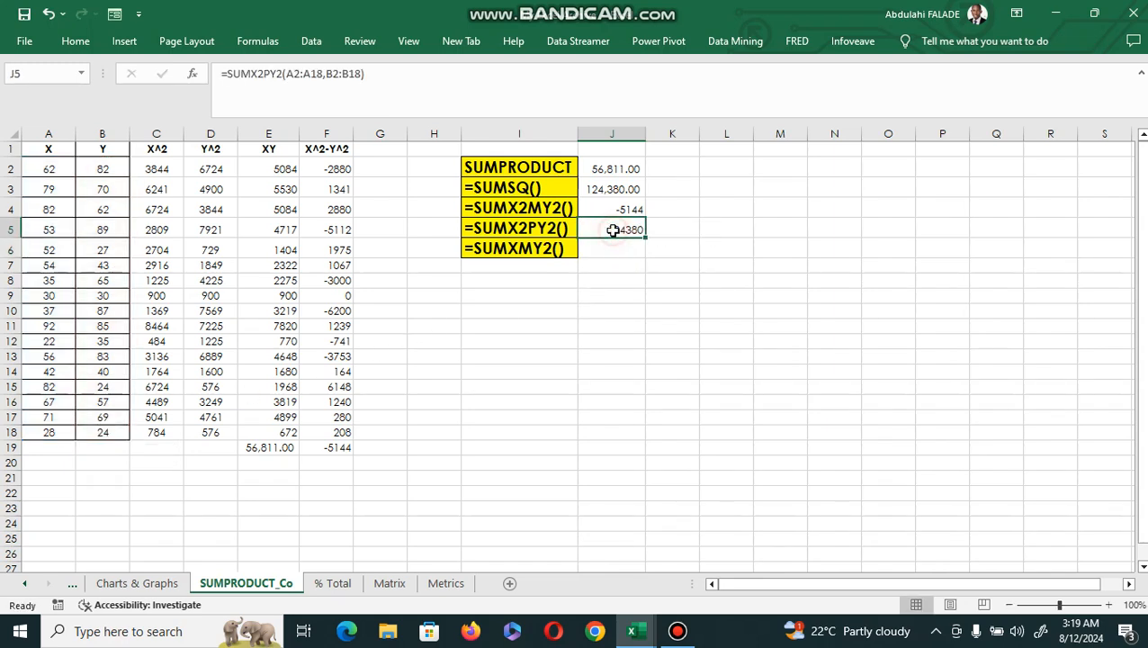
{"action": "left_click", "coordinate": [124, 42]}
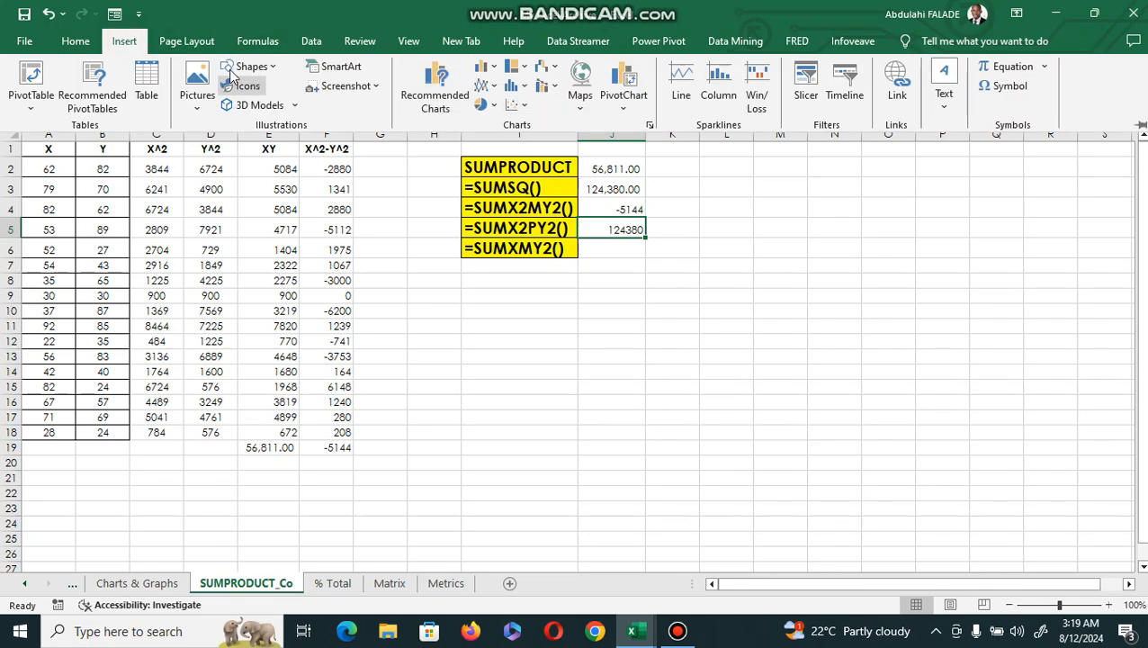
{"action": "left_click", "coordinate": [72, 42]}
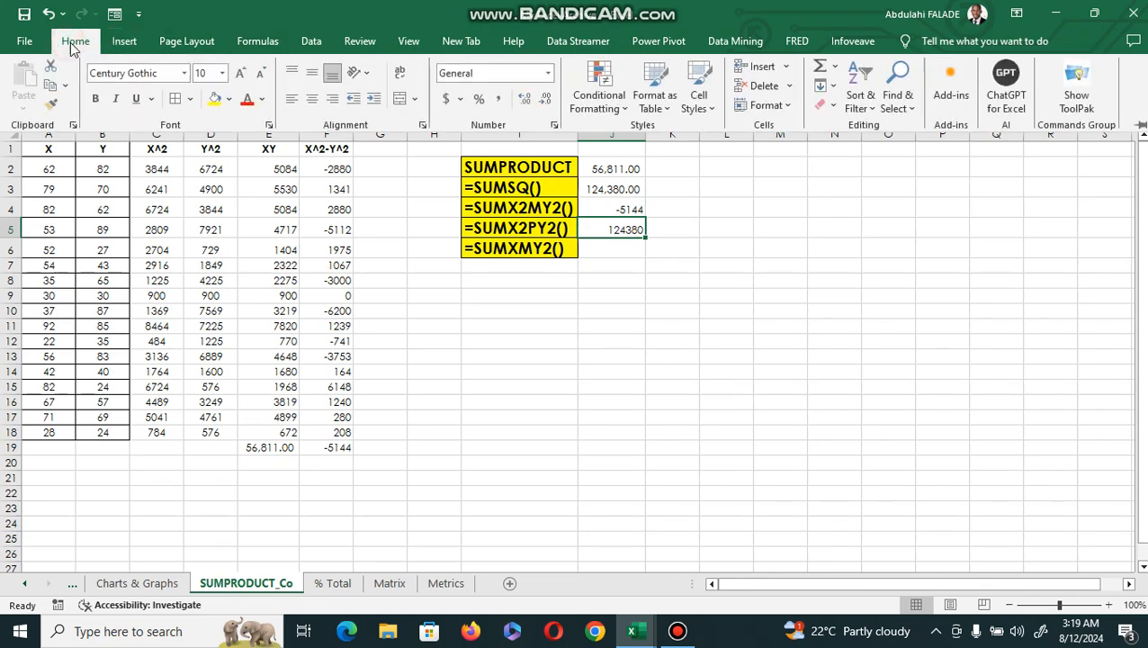
{"action": "left_click", "coordinate": [498, 99]}
Enter a SUMXMY2 formula in J6 with the X values A2:A18 and the Y values B2:B18.
{"action": "left_click", "coordinate": [619, 243]}
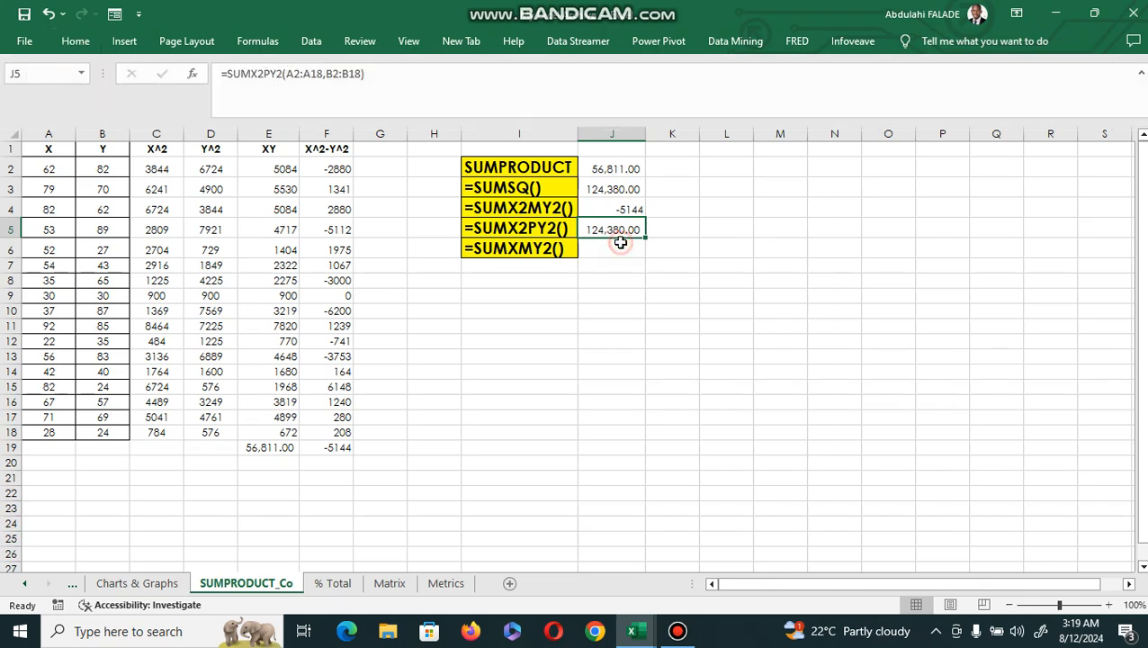
{"action": "left_click", "coordinate": [616, 246]}
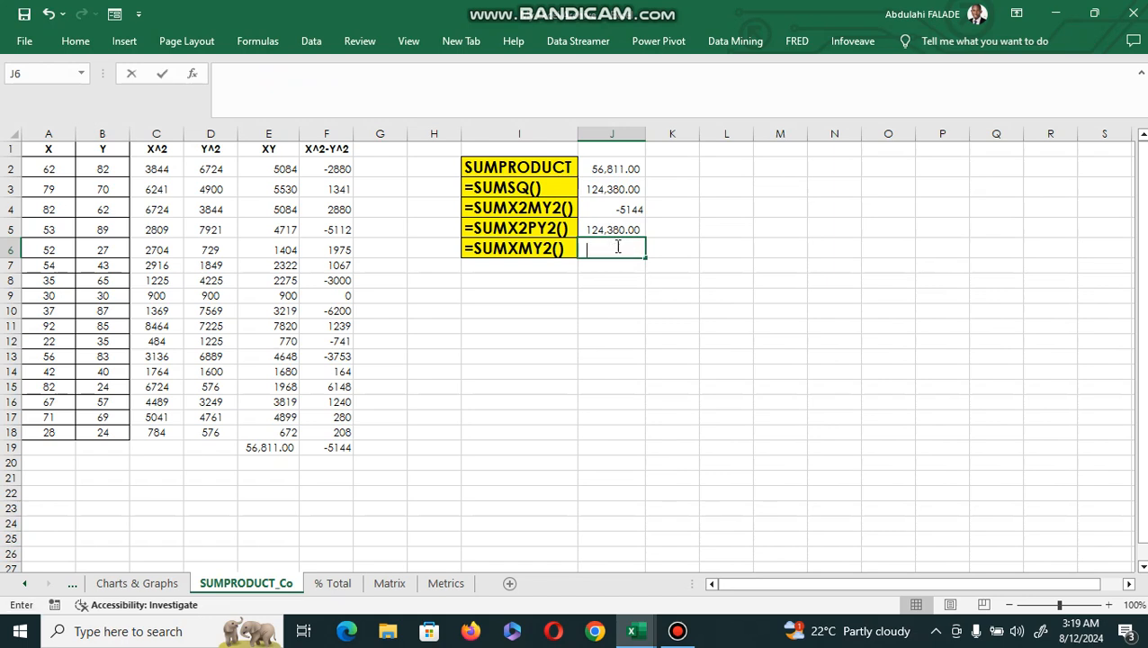
{"action": "type", "text": "=SUM"}
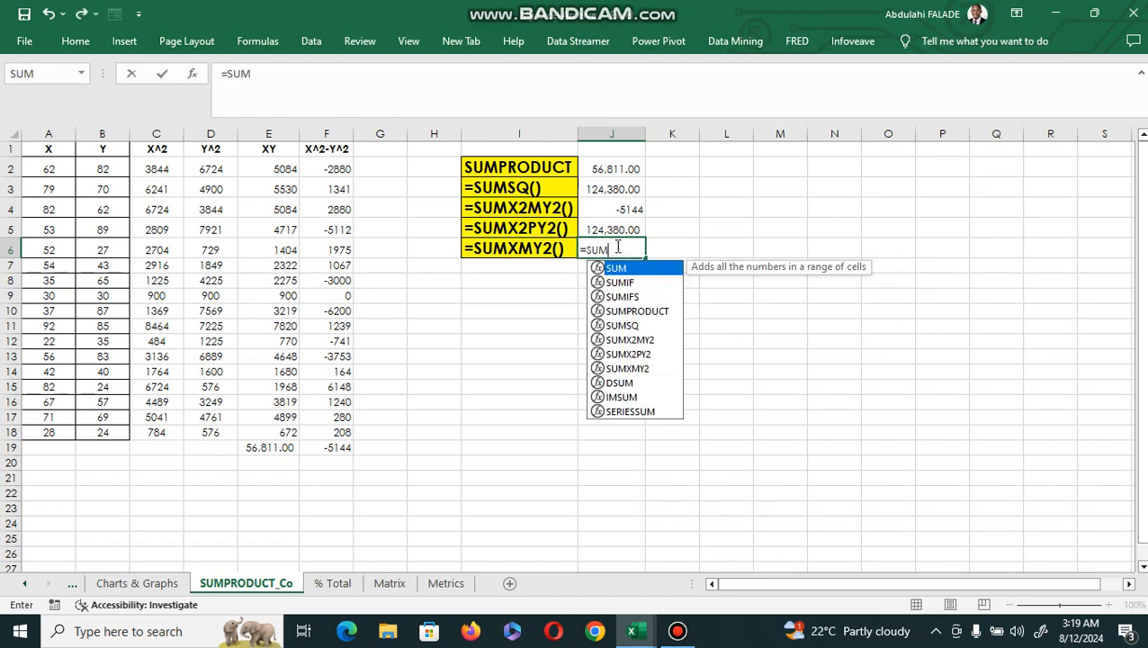
{"action": "left_click", "coordinate": [629, 368]}
{"action": "double_click", "coordinate": [628, 368]}
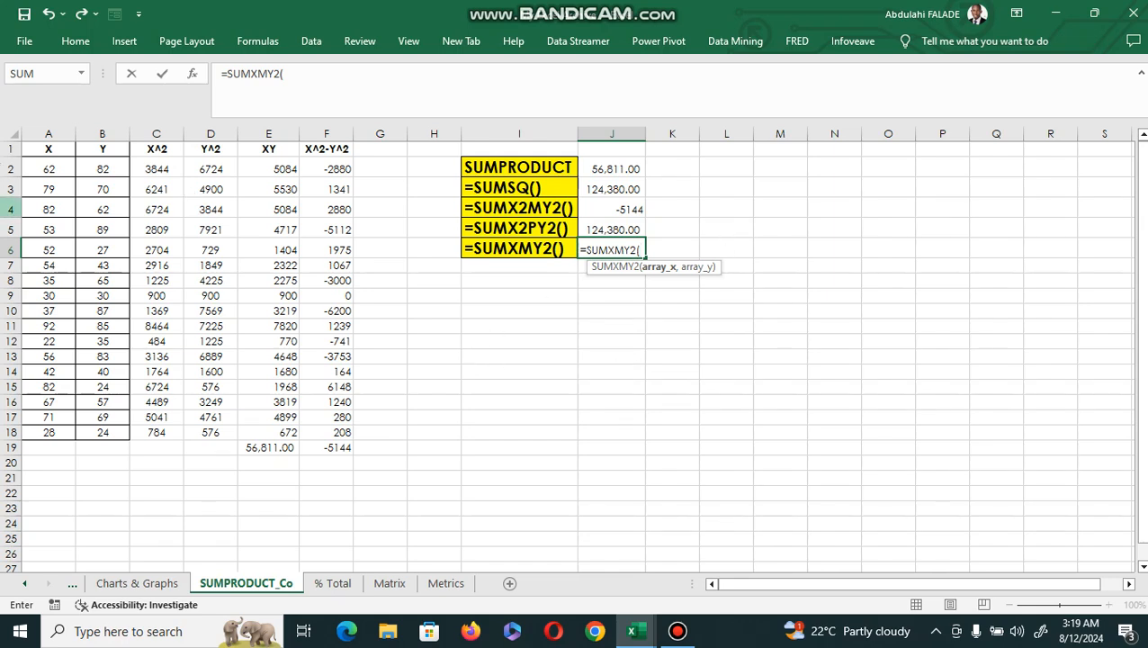
{"action": "left_click_drag", "start_coordinate": [46, 165], "coordinate": [54, 430]}
{"action": "type", "text": ","}
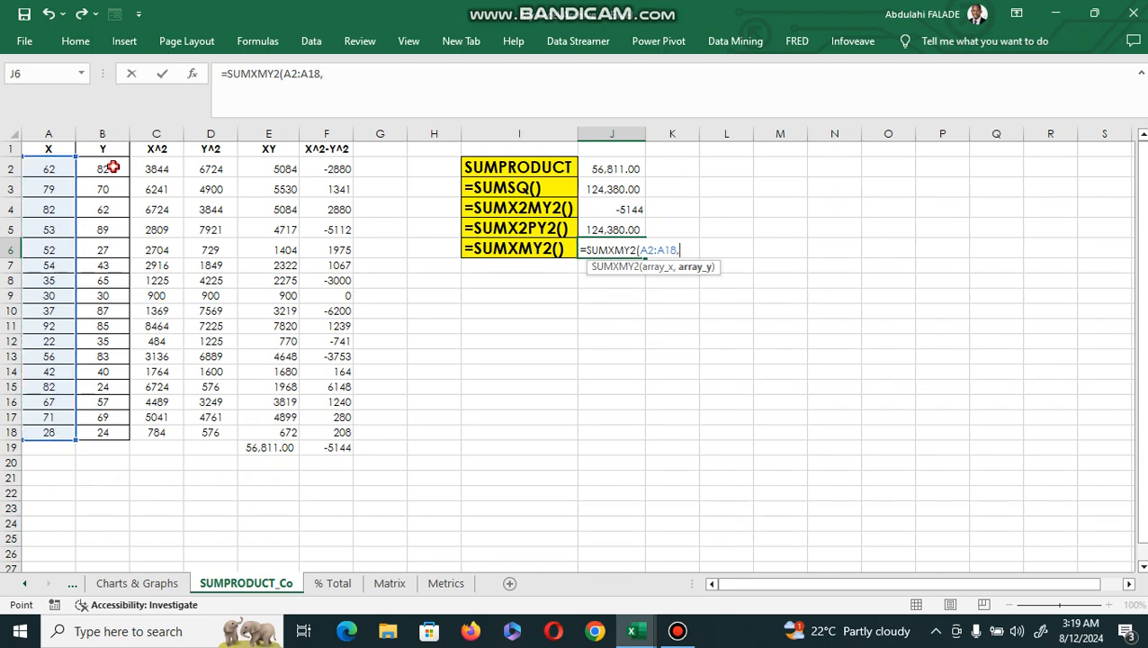
{"action": "left_click_drag", "start_coordinate": [112, 168], "coordinate": [102, 433]}
{"action": "key", "text": "Return"}
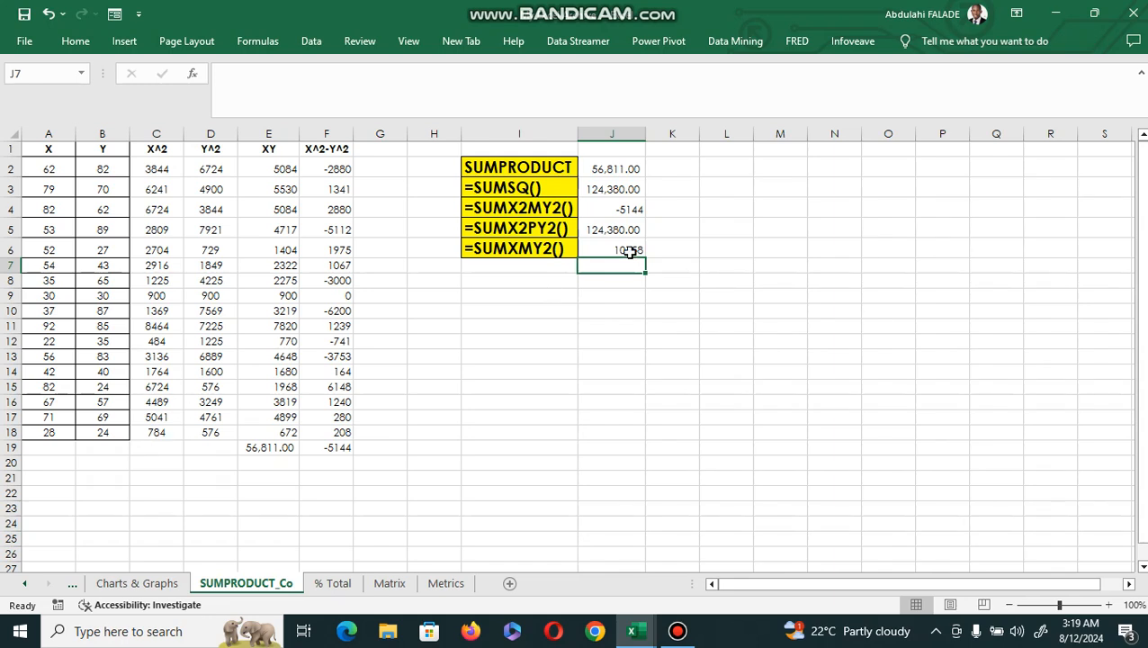
Enter the formula =A2-C2 in G2 and fill it down to G18.
{"action": "left_click", "coordinate": [391, 168]}
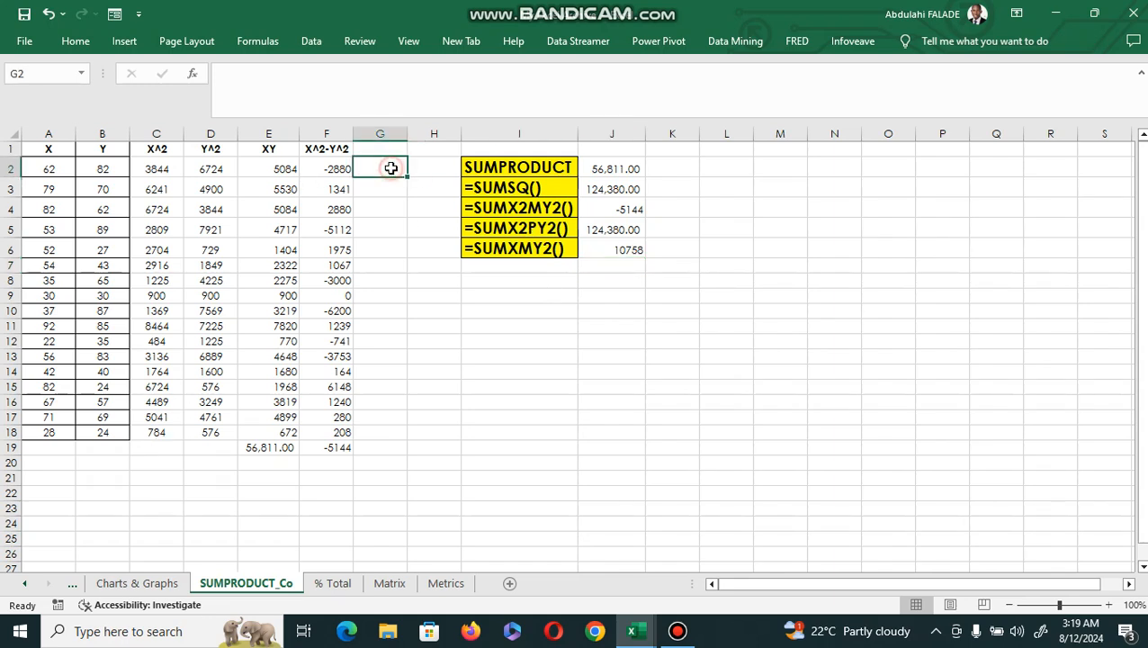
{"action": "type", "text": "="}
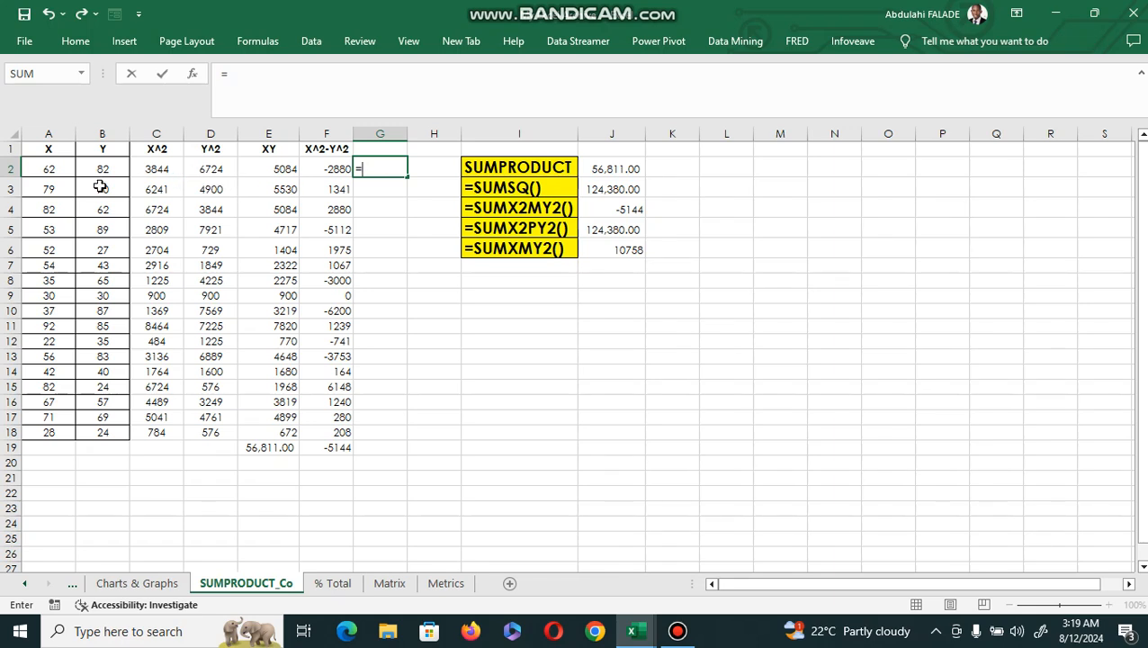
{"action": "left_click", "coordinate": [47, 162]}
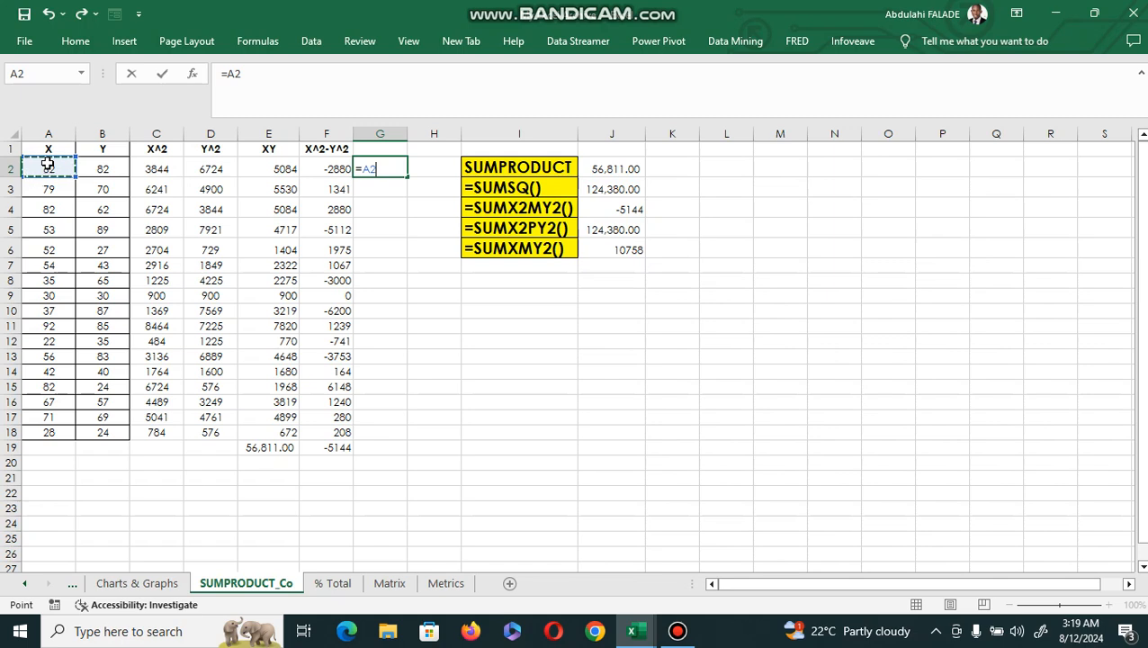
{"action": "type", "text": "-"}
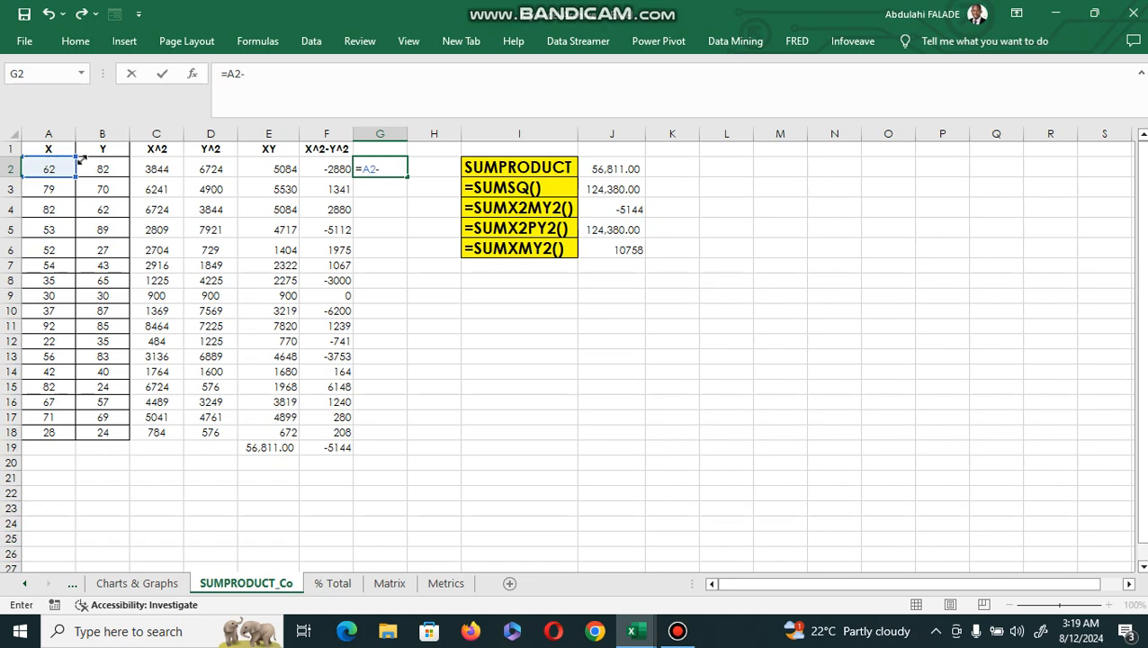
{"action": "left_click", "coordinate": [154, 170]}
{"action": "key", "text": "Return"}
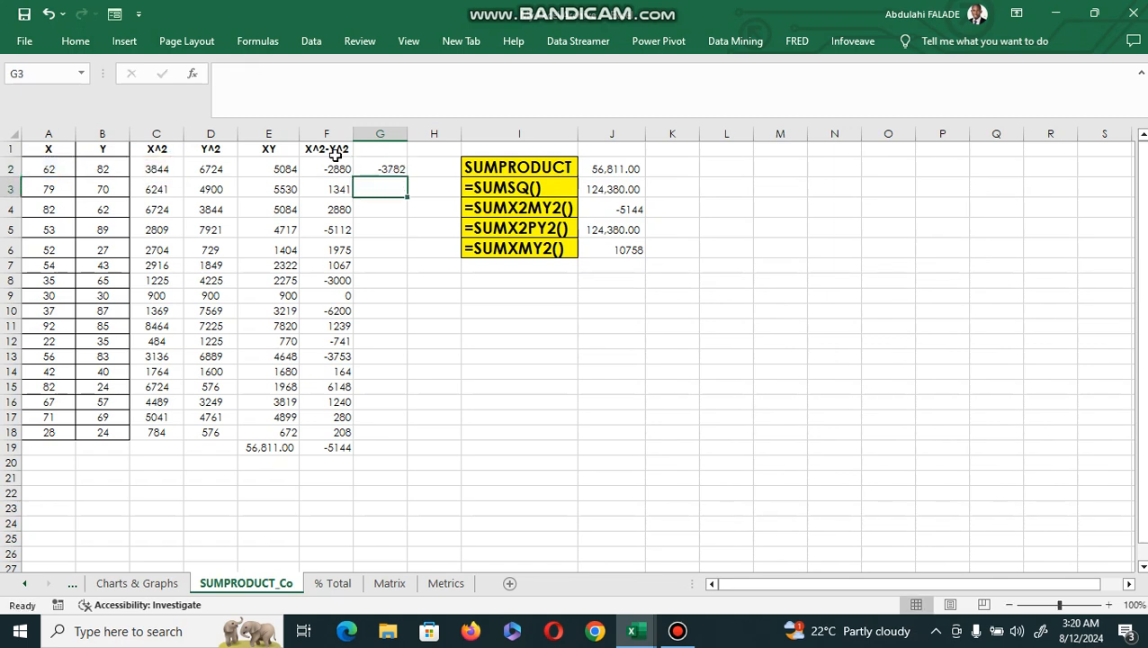
{"action": "left_click", "coordinate": [372, 171]}
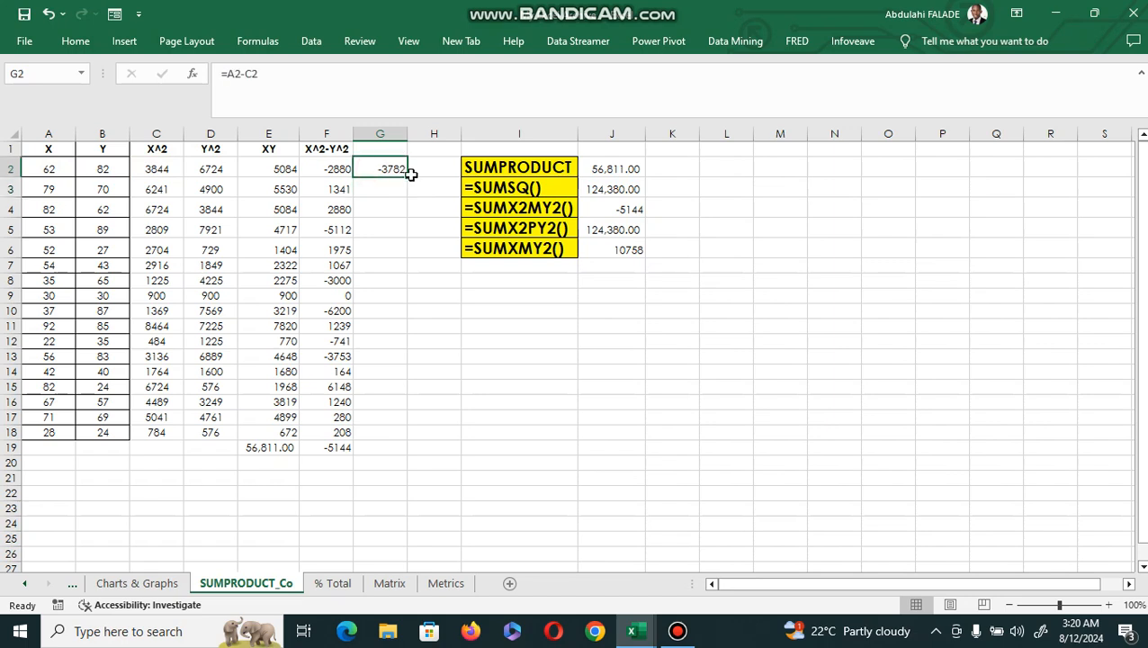
{"action": "left_click", "coordinate": [412, 173]}
{"action": "left_click", "coordinate": [397, 169]}
{"action": "double_click", "coordinate": [405, 175]}
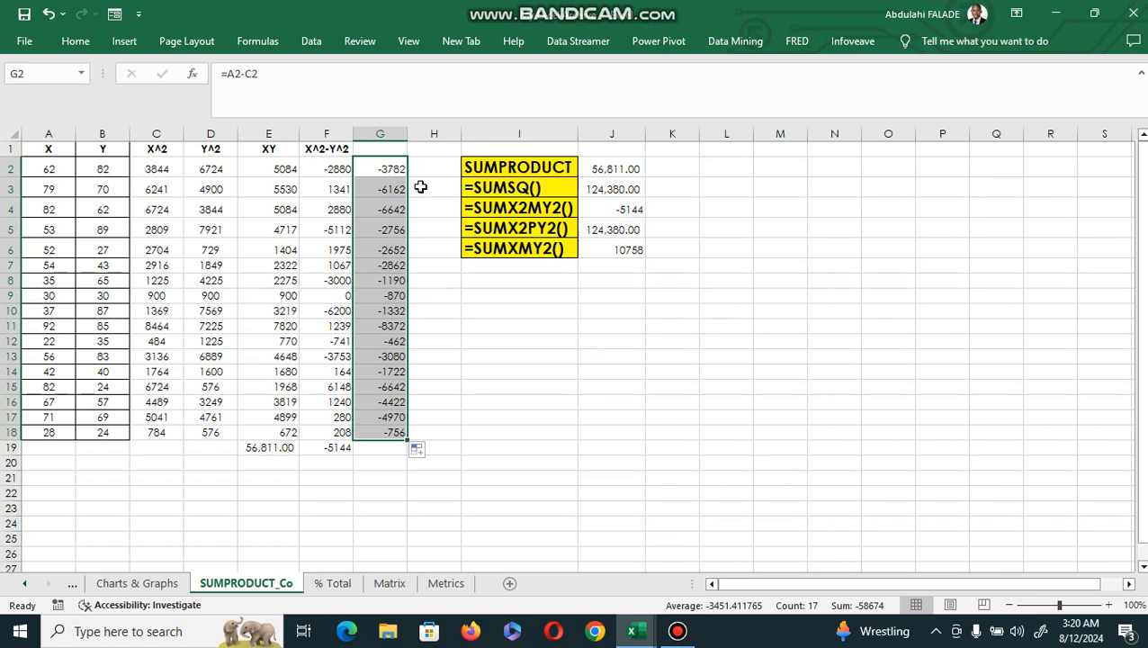
Review the function description and arguments of the SUMXMY2 formula in J6.
{"action": "left_click", "coordinate": [596, 249]}
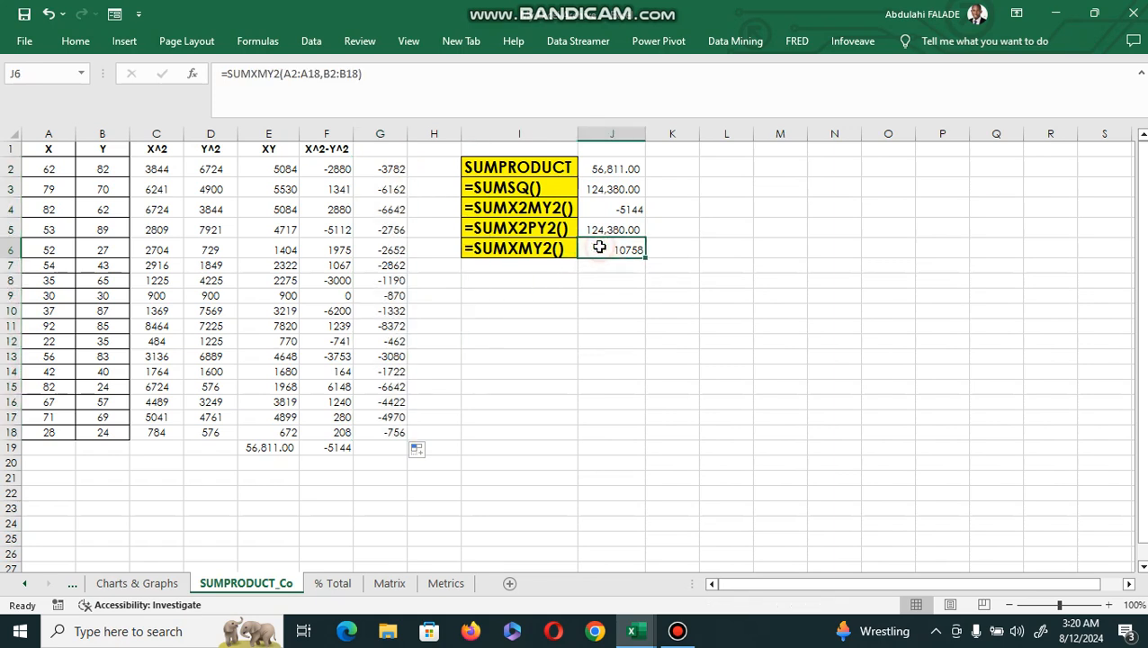
{"action": "left_click", "coordinate": [193, 80]}
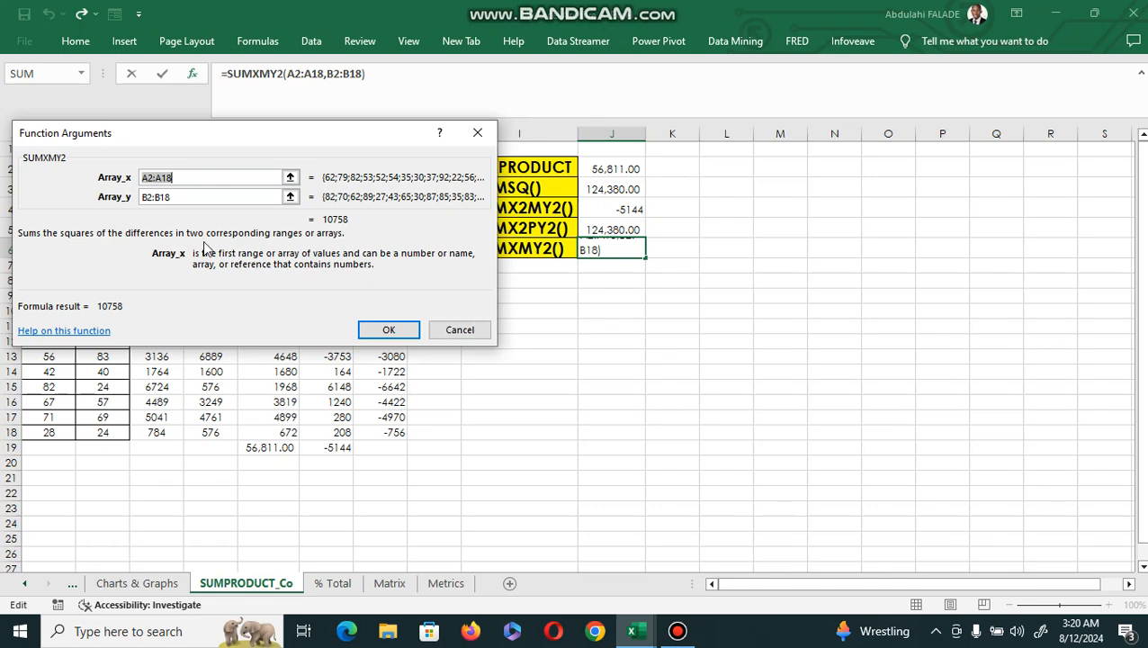
{"action": "left_click", "coordinate": [461, 331]}
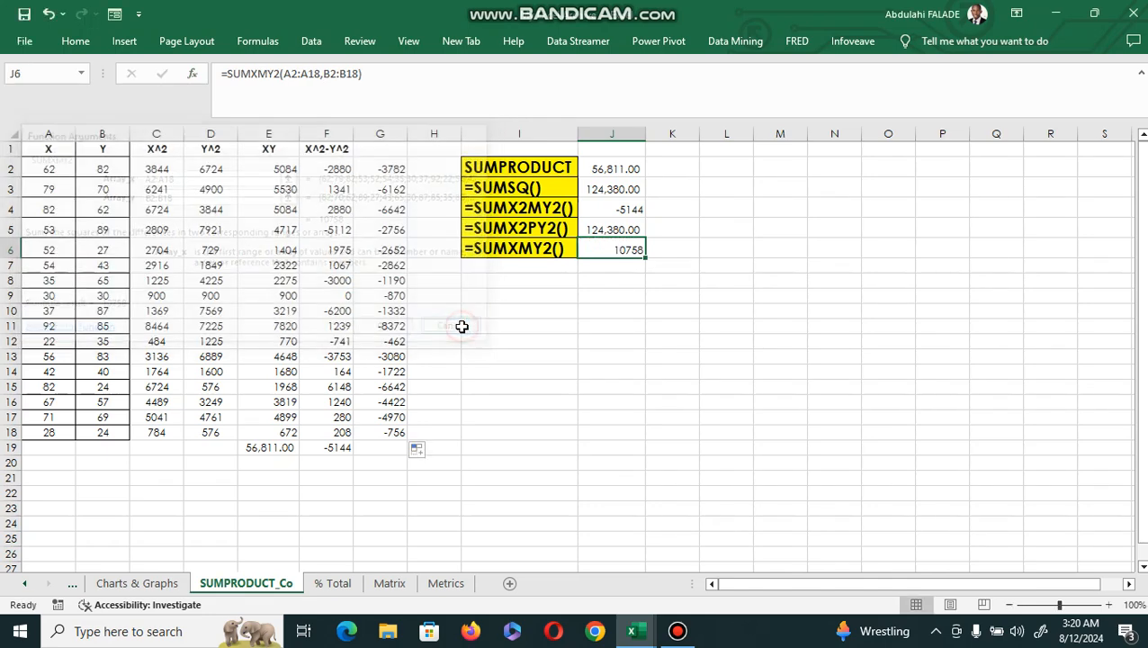
Replace the contents of G2:G18 with the X minus Y differences, using =A2-B2 filled down from G2.
{"action": "left_click_drag", "start_coordinate": [389, 172], "coordinate": [379, 436]}
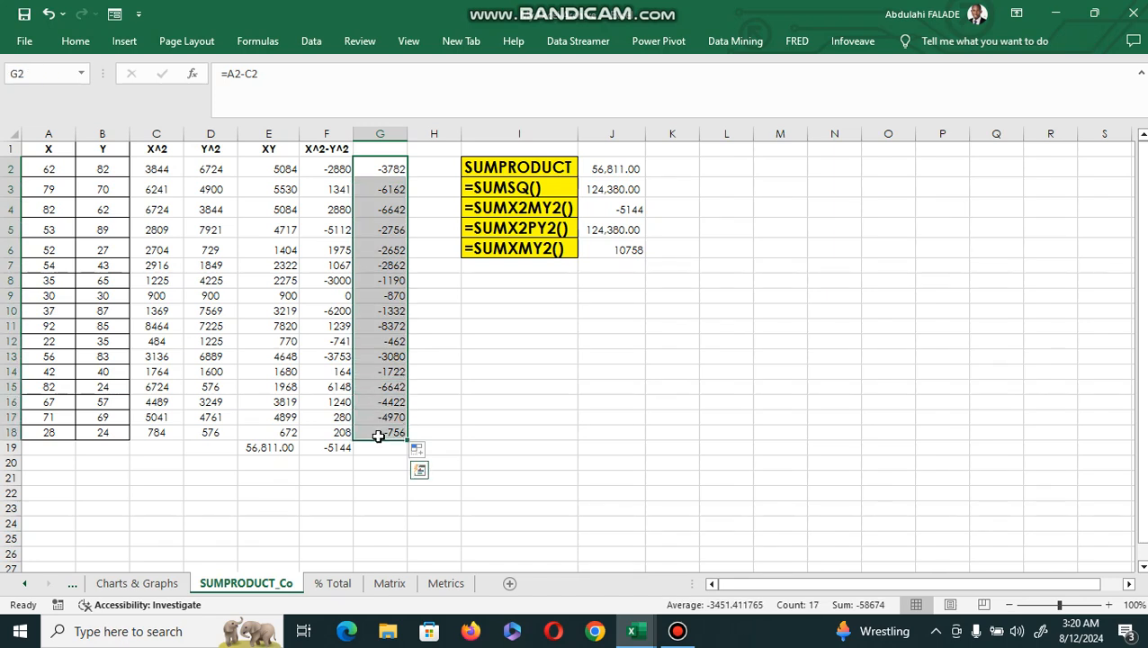
{"action": "key", "text": "Delete"}
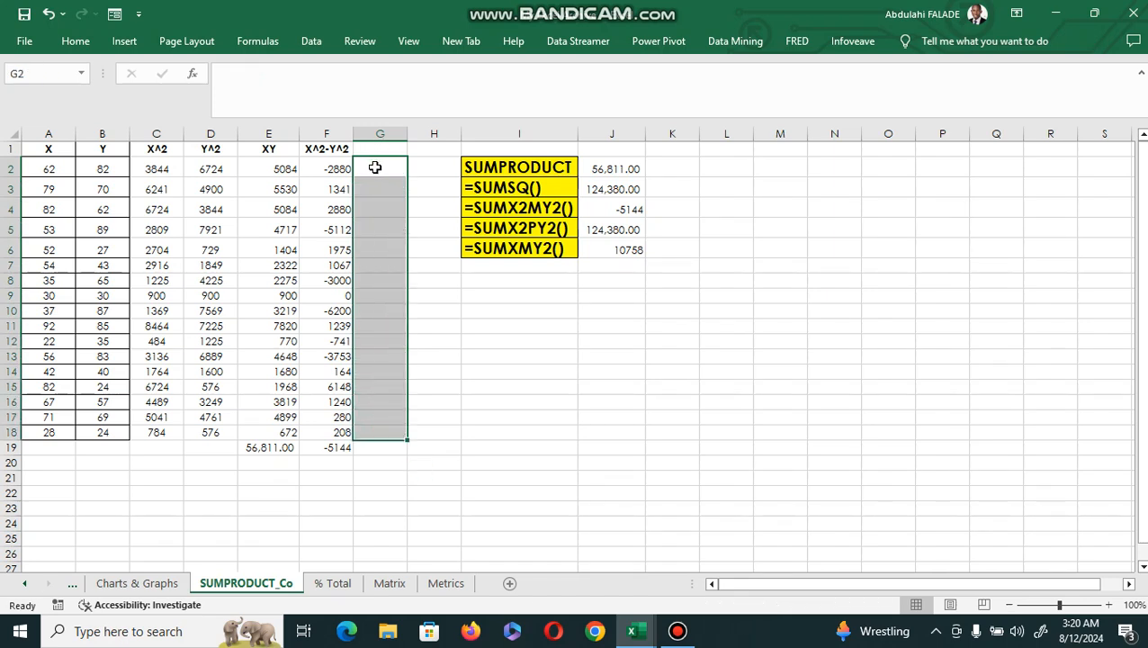
{"action": "left_click", "coordinate": [375, 168]}
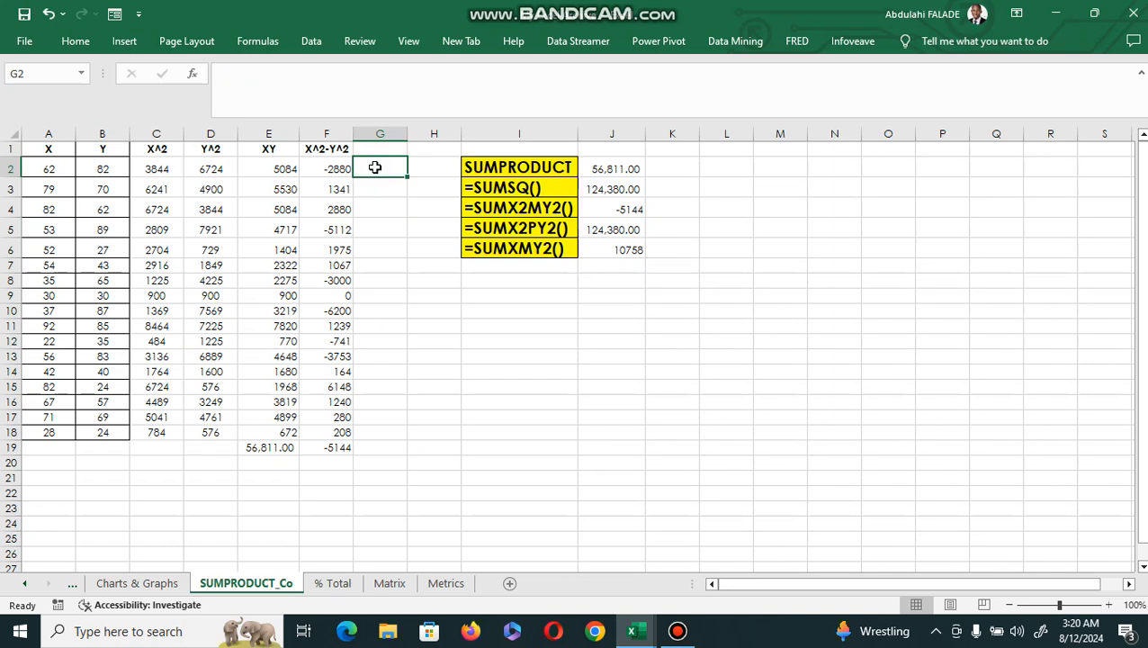
{"action": "type", "text": "="}
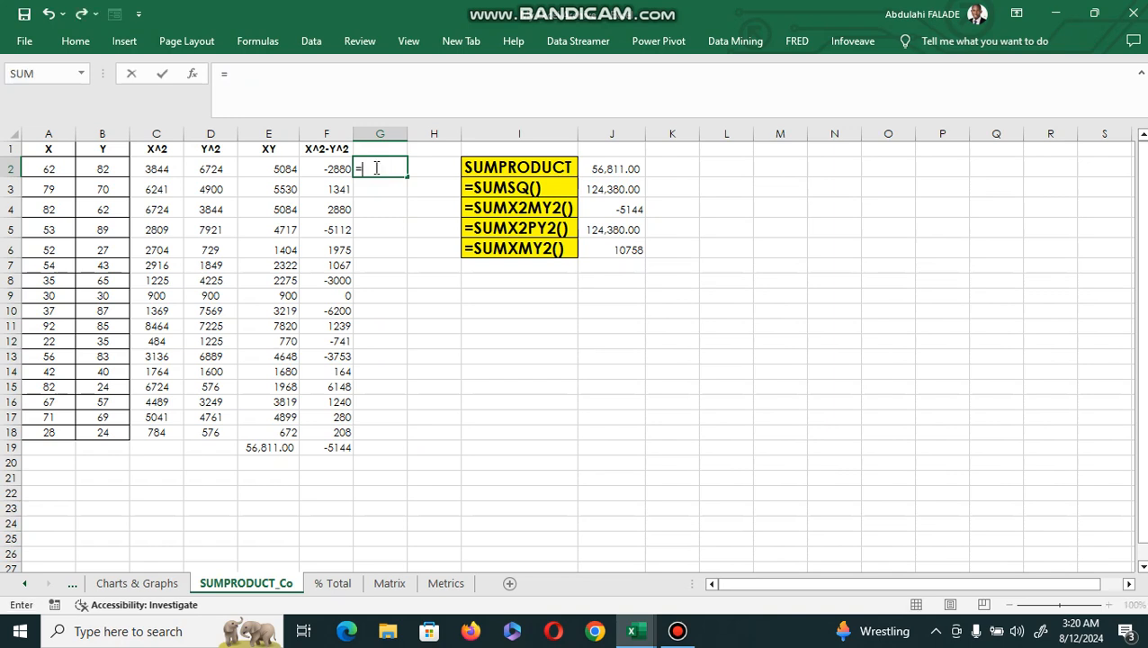
{"action": "left_click", "coordinate": [50, 168]}
{"action": "type", "text": "-"}
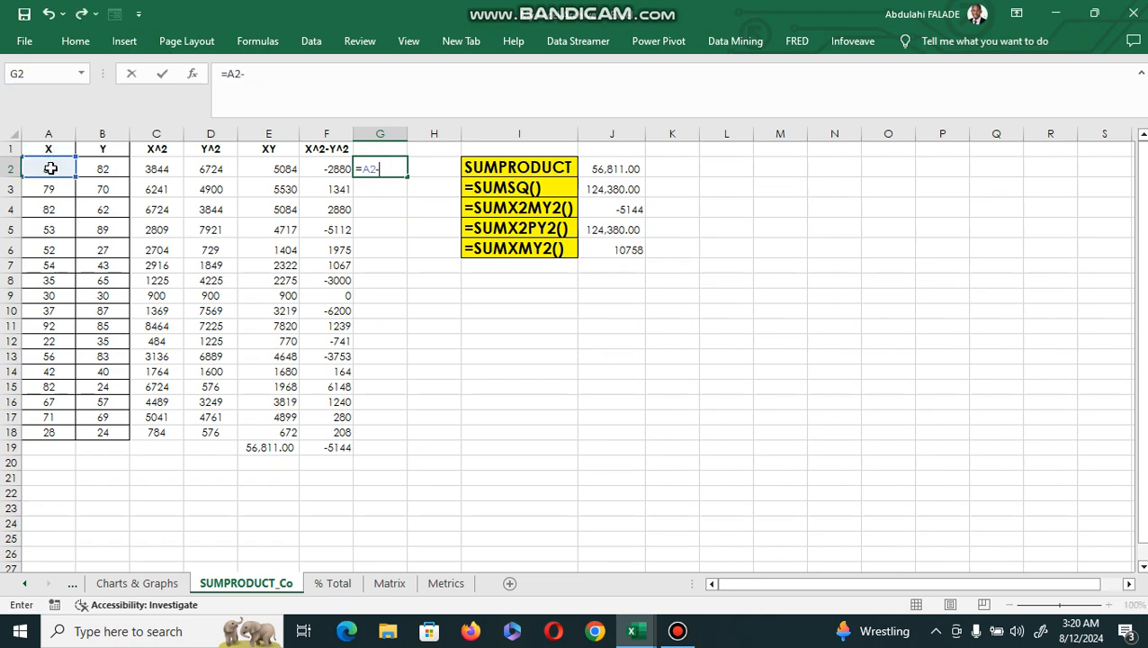
{"action": "left_click", "coordinate": [109, 165]}
{"action": "key", "text": "Return"}
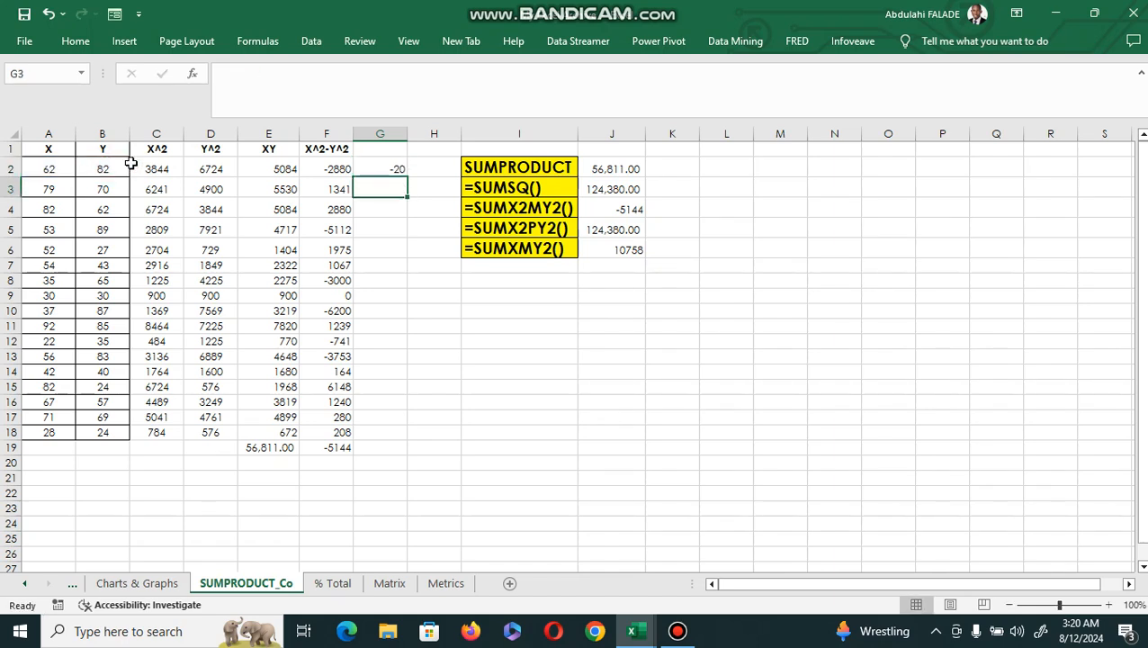
{"action": "left_click", "coordinate": [379, 168]}
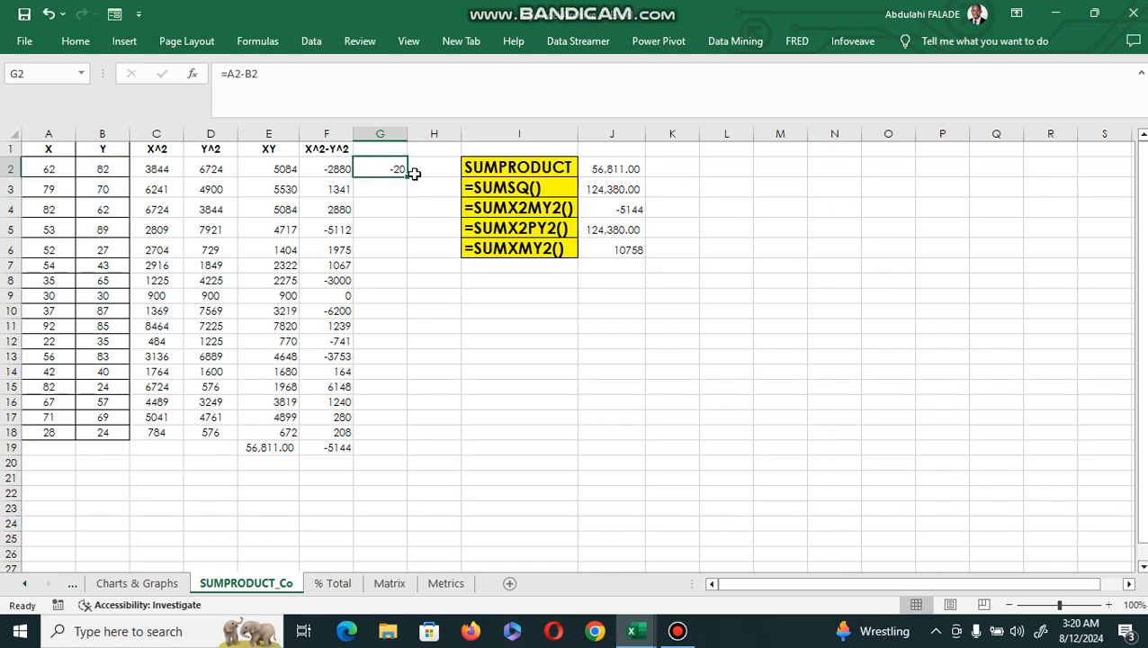
{"action": "double_click", "coordinate": [406, 178]}
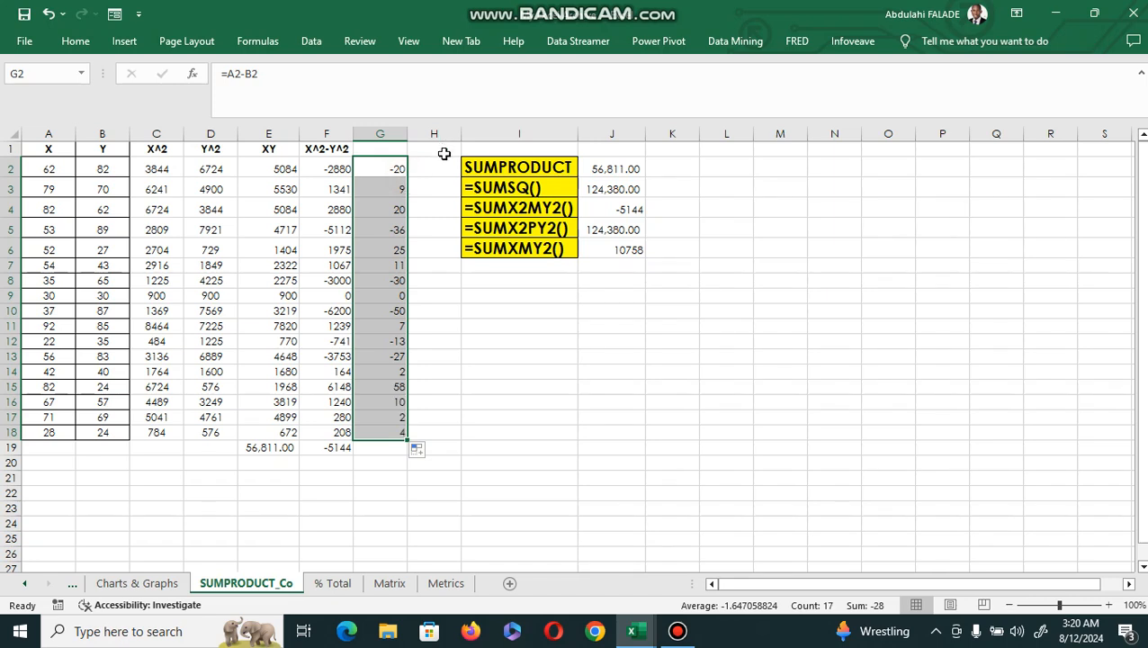
Square the differences of column G in H2:H18, using =G2^2 filled down from H2.
{"action": "left_click", "coordinate": [435, 166]}
{"action": "type", "text": "="}
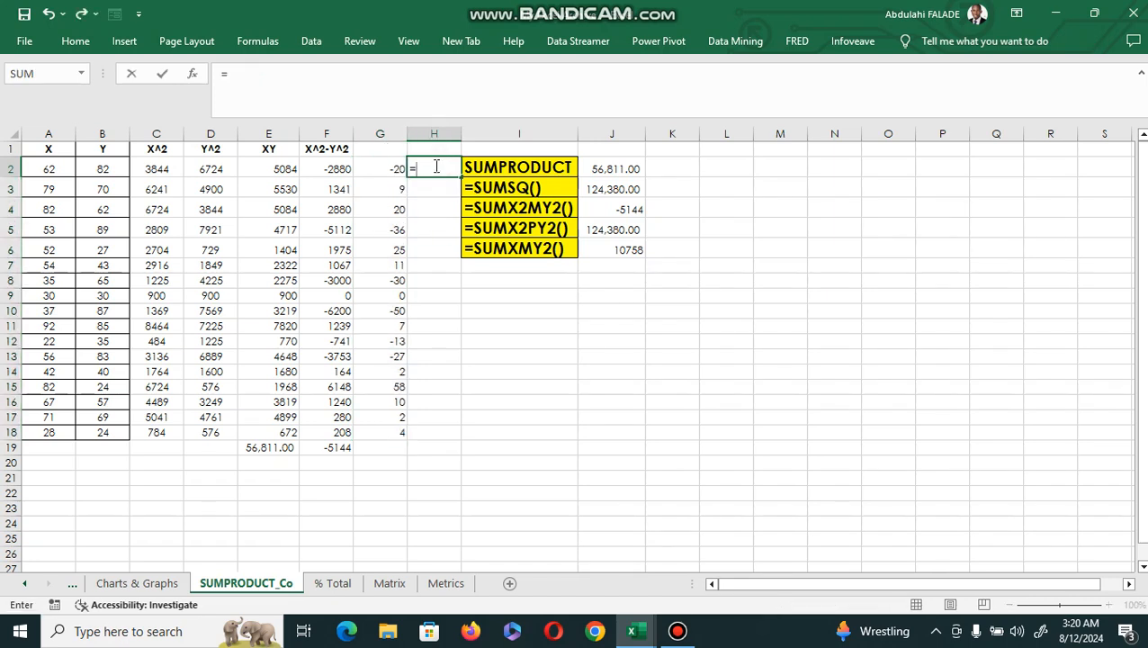
{"action": "left_click", "coordinate": [387, 166]}
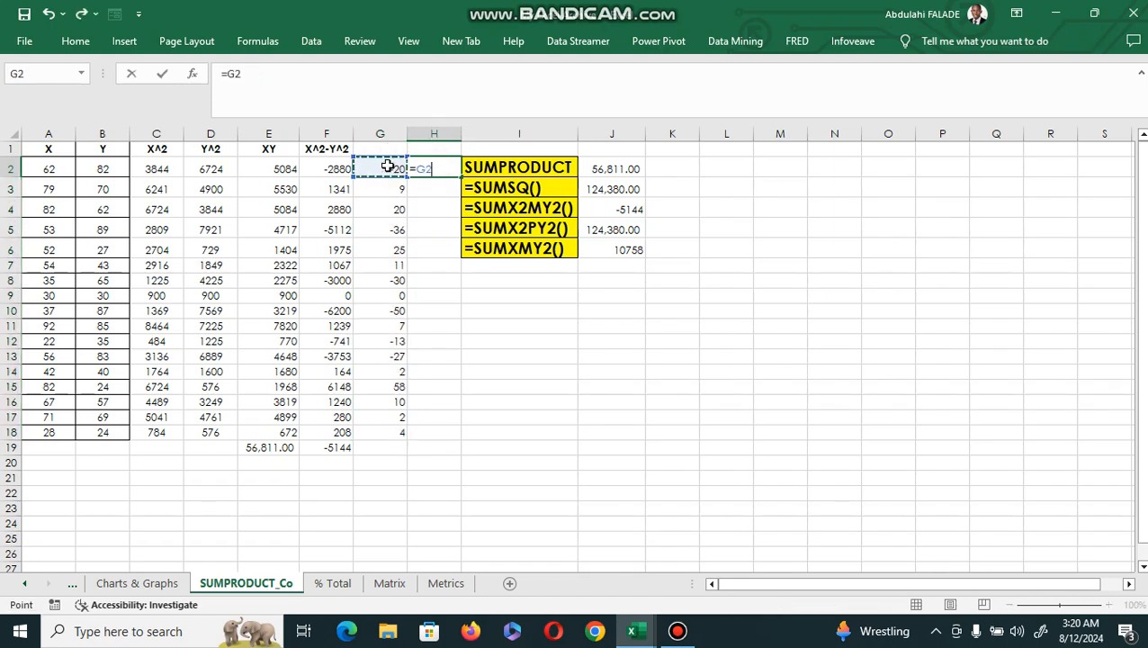
{"action": "type", "text": "^2"}
{"action": "key", "text": "Return"}
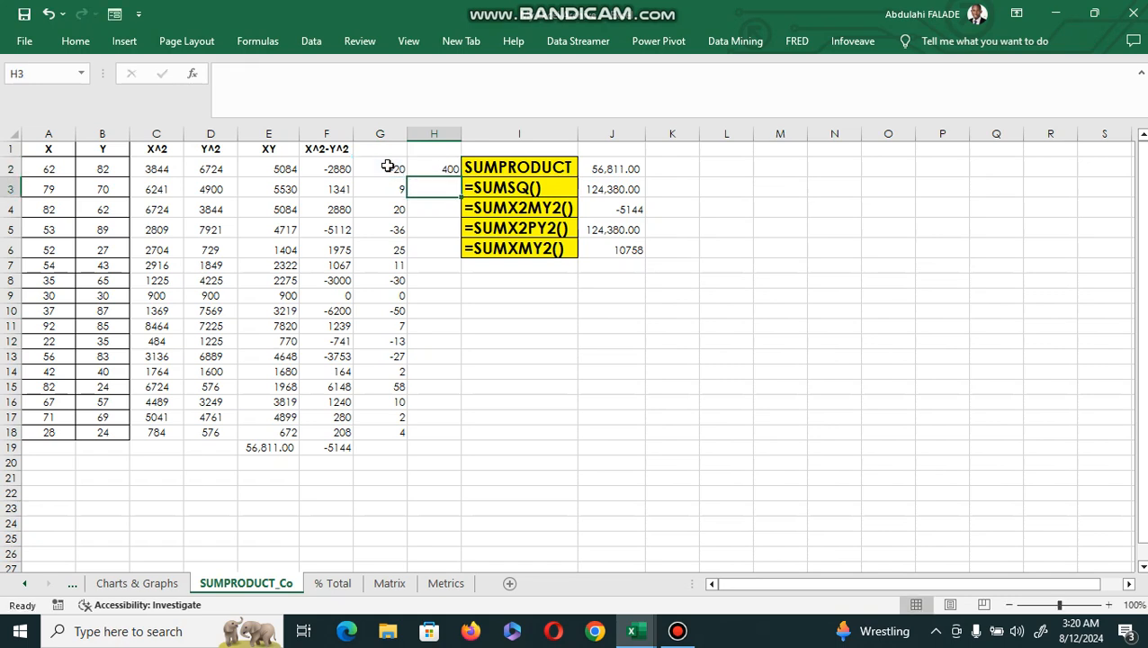
{"action": "left_click", "coordinate": [423, 167]}
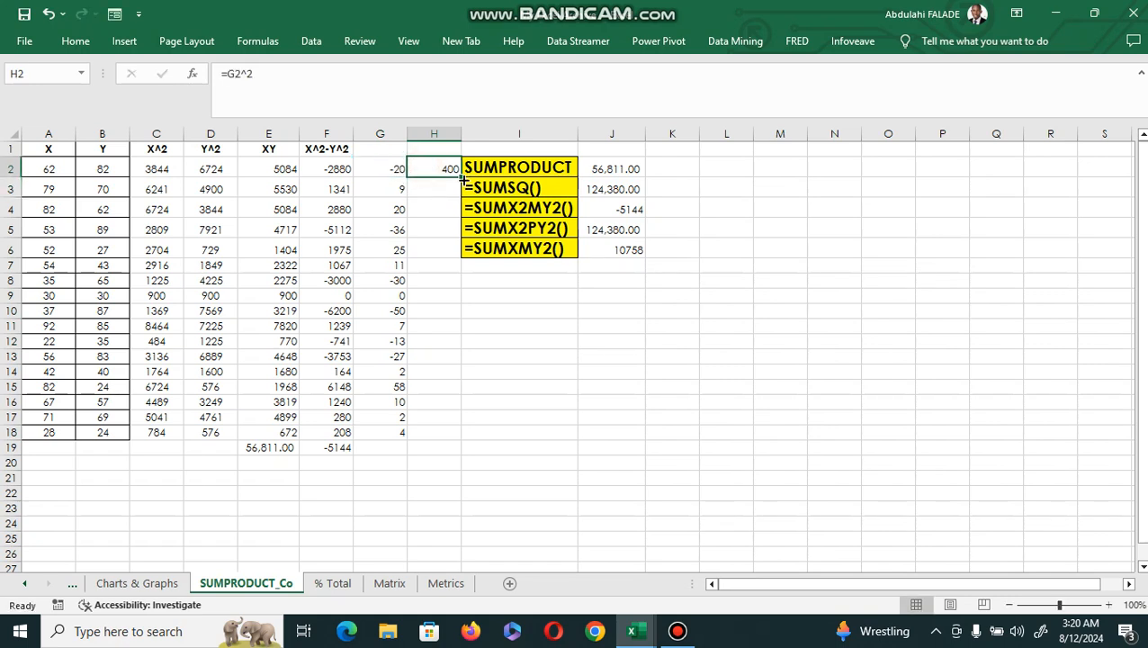
{"action": "left_click_drag", "start_coordinate": [460, 176], "coordinate": [450, 437]}
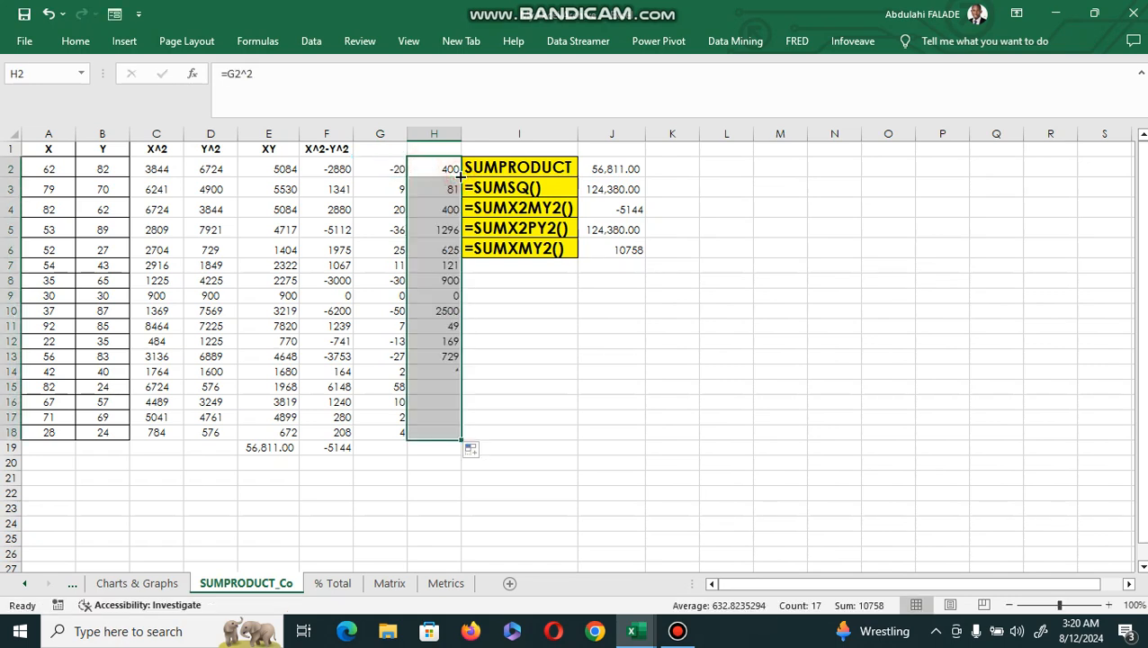
Total the squared differences H2:H18 in H19 with a SUM formula.
{"action": "left_click", "coordinate": [441, 451]}
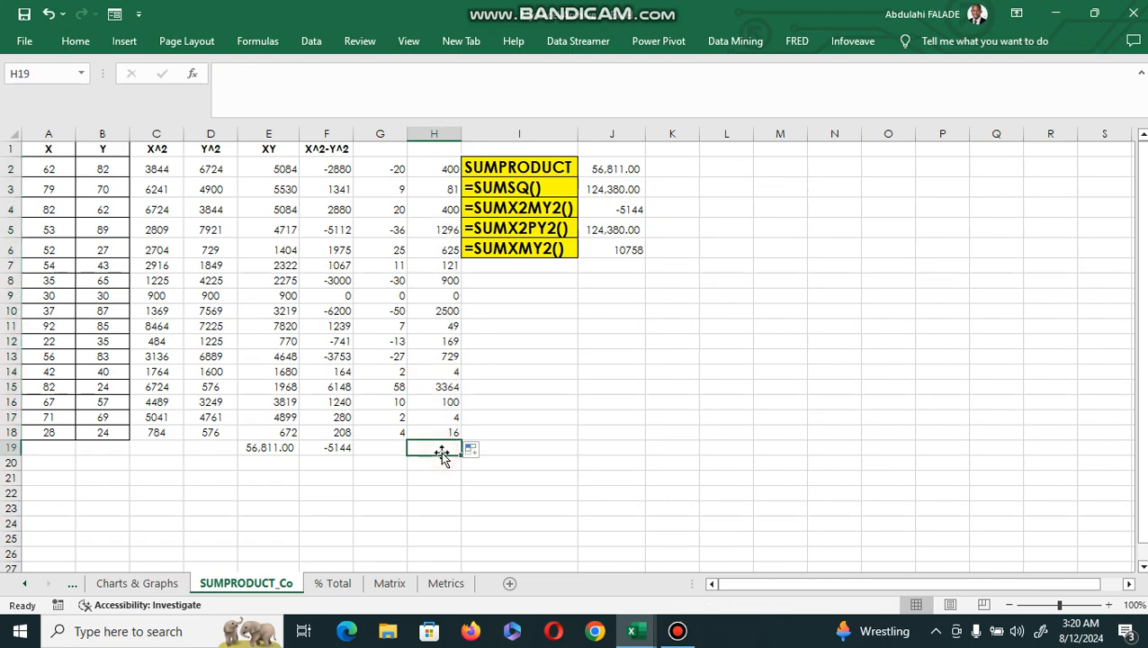
{"action": "key", "text": "alt+equal"}
{"action": "key", "text": "Return"}
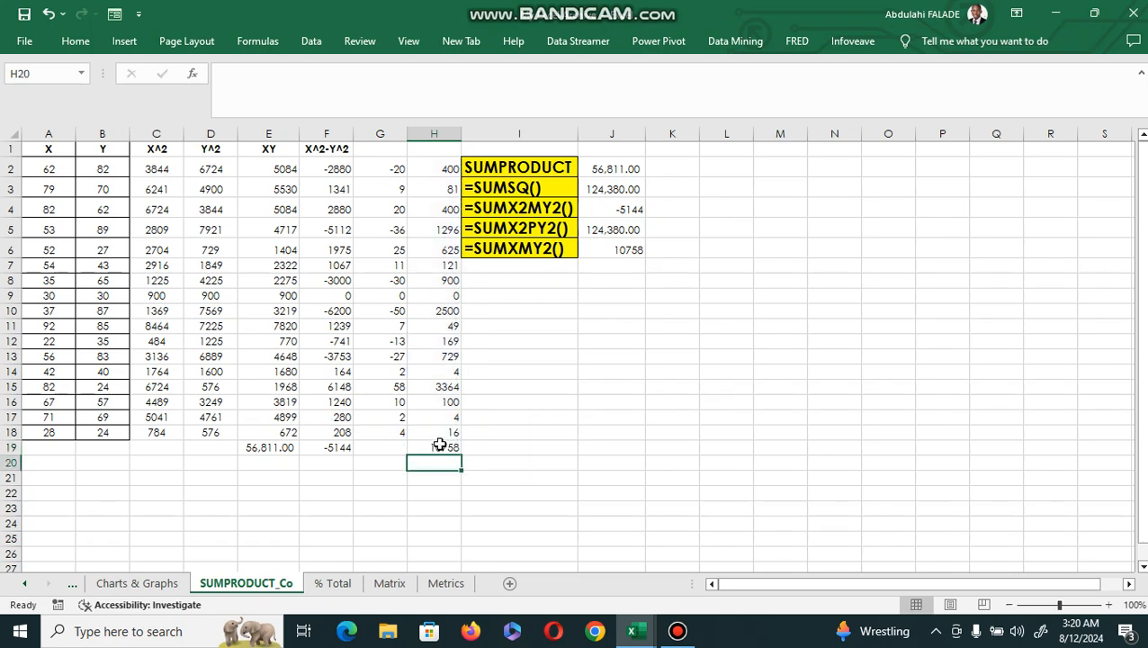
Apply the comma number style to the total in H19 and to the SUMXMY2 result in J6.
{"action": "left_click", "coordinate": [439, 444]}
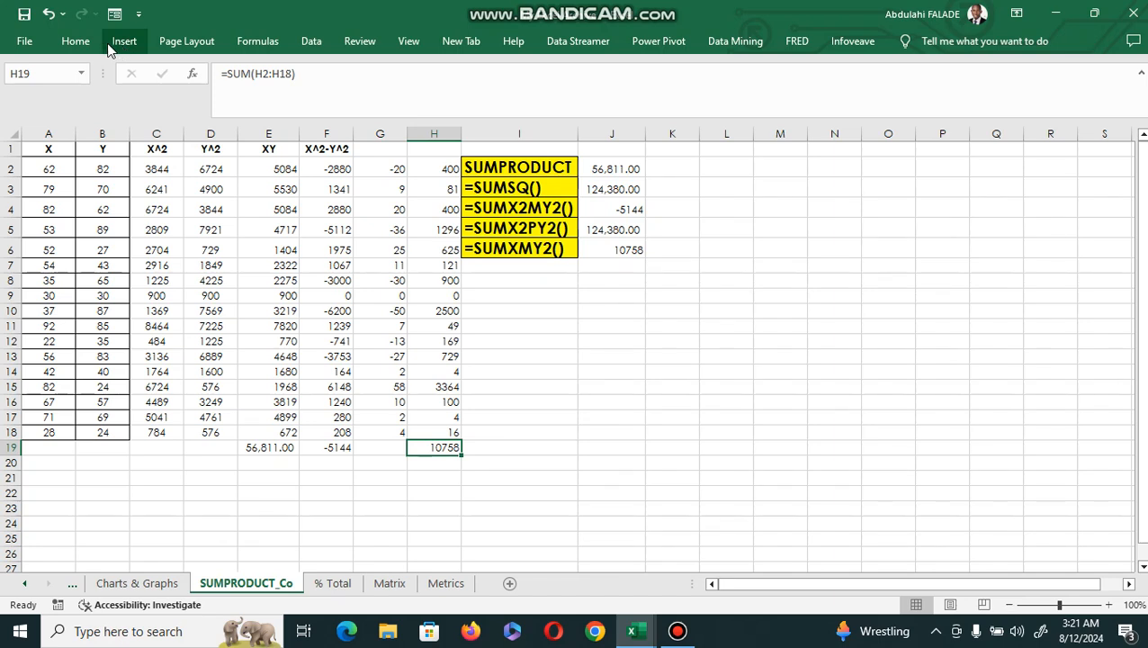
{"action": "left_click", "coordinate": [76, 43]}
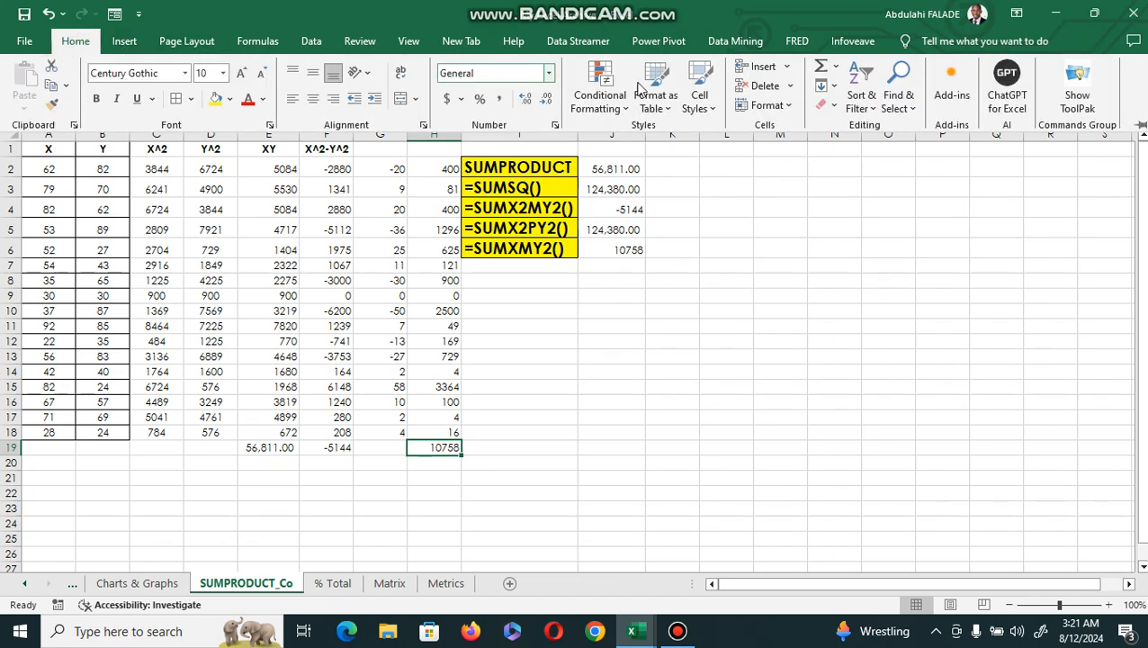
{"action": "left_click", "coordinate": [500, 98]}
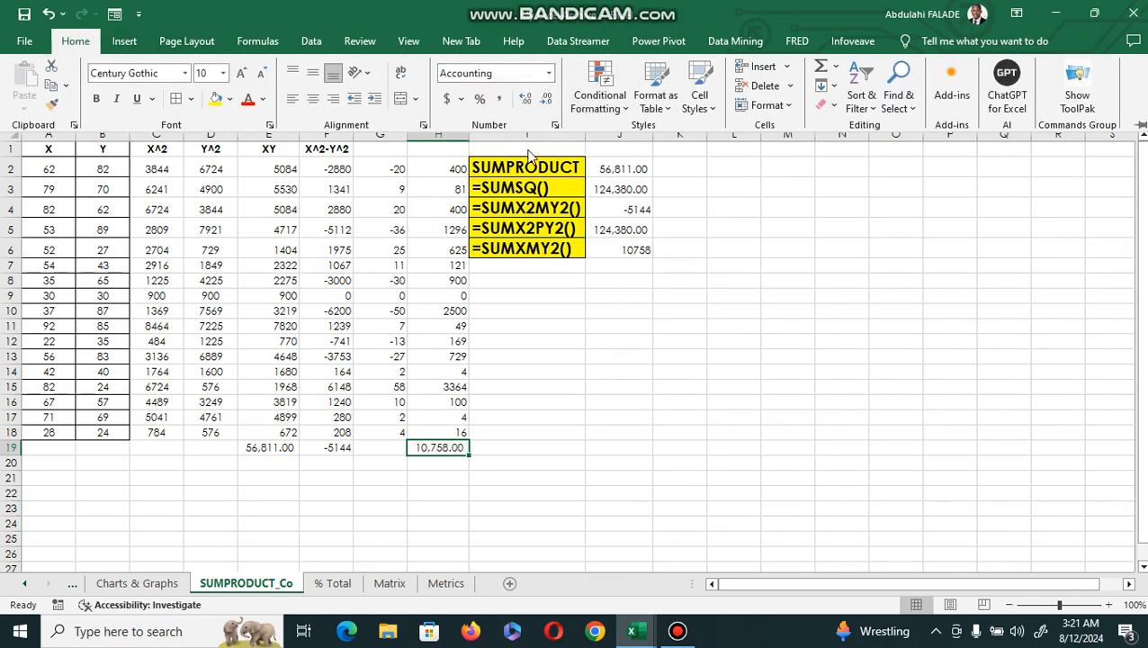
{"action": "left_click", "coordinate": [635, 255]}
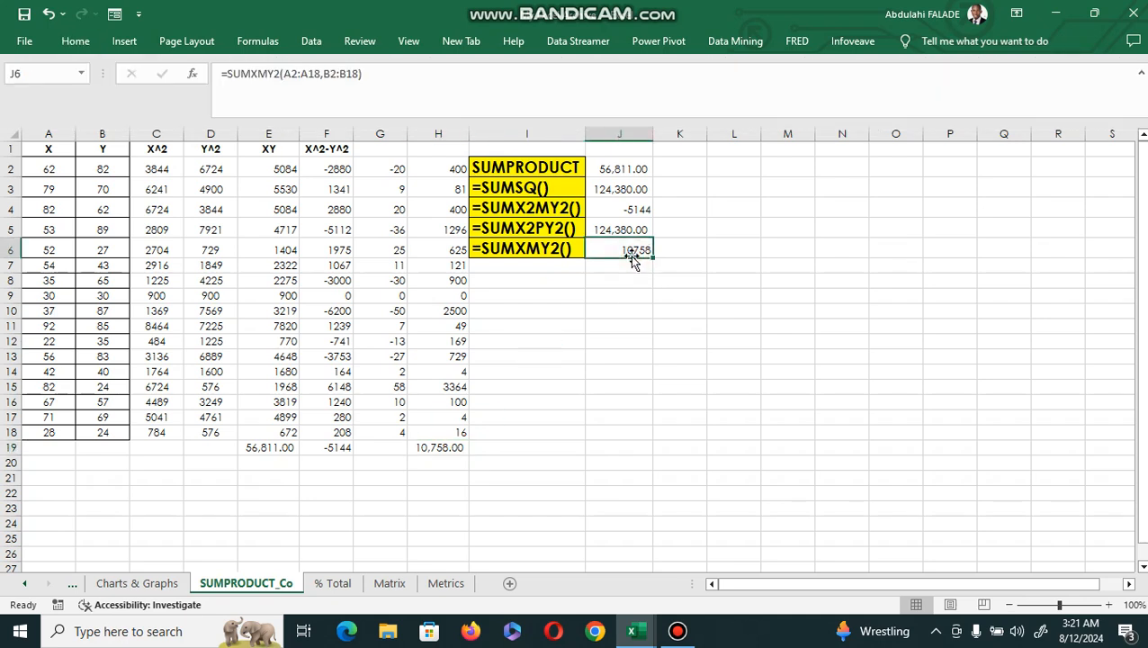
{"action": "left_click", "coordinate": [76, 43]}
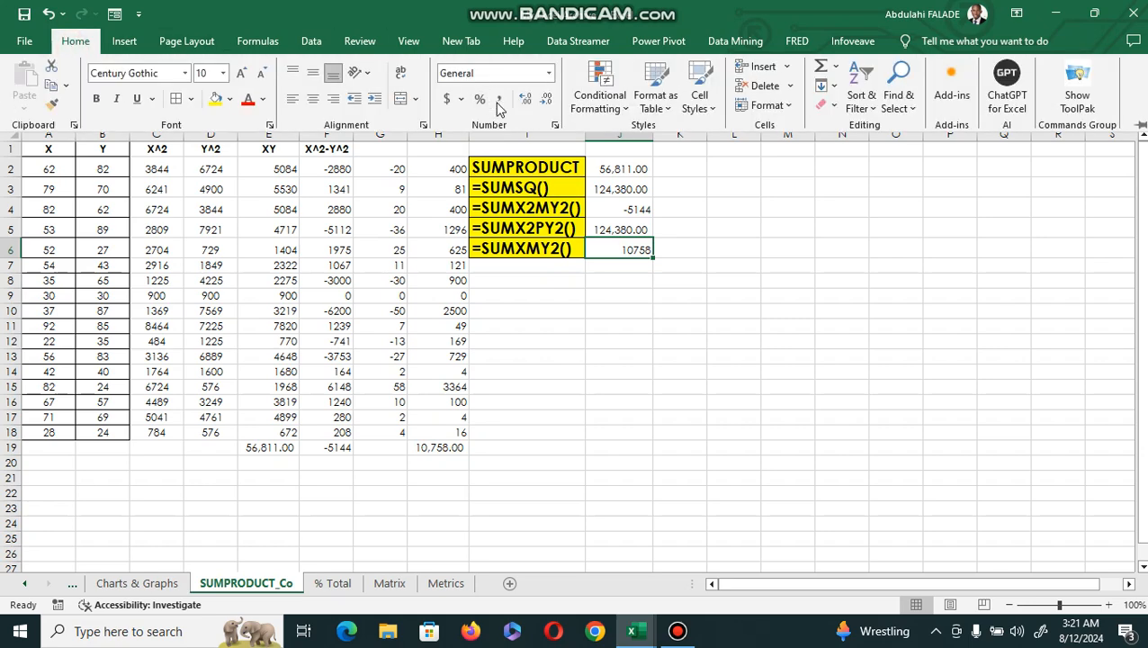
{"action": "left_click", "coordinate": [500, 98]}
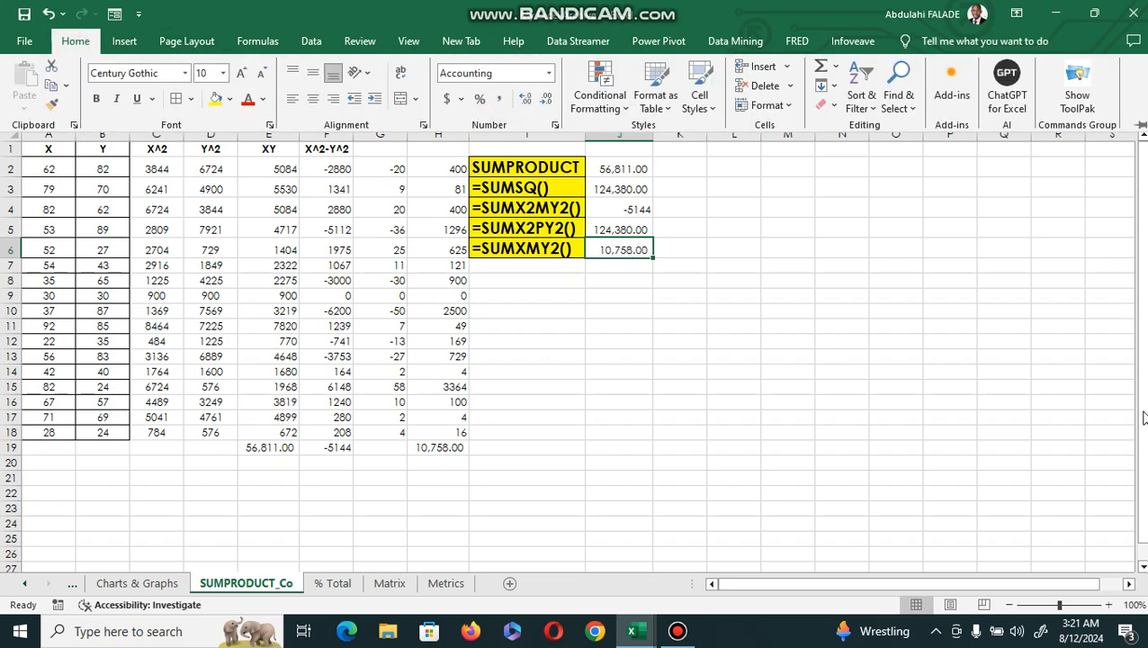
{"action": "left_click", "coordinate": [1142, 159]}
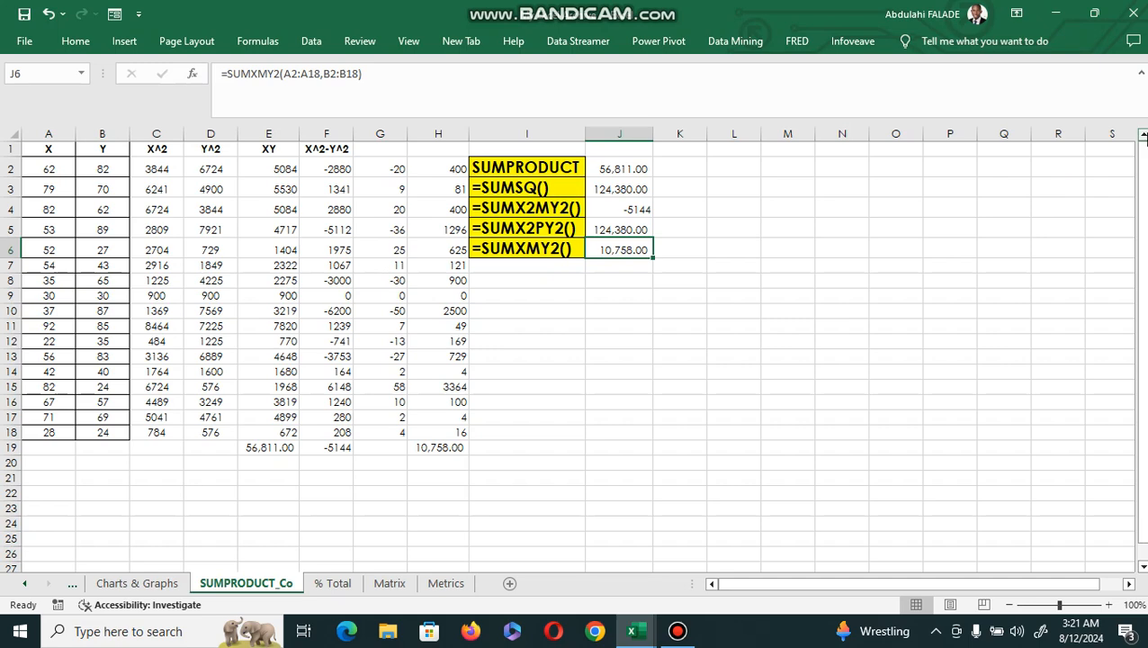
{"action": "left_click", "coordinate": [733, 295]}
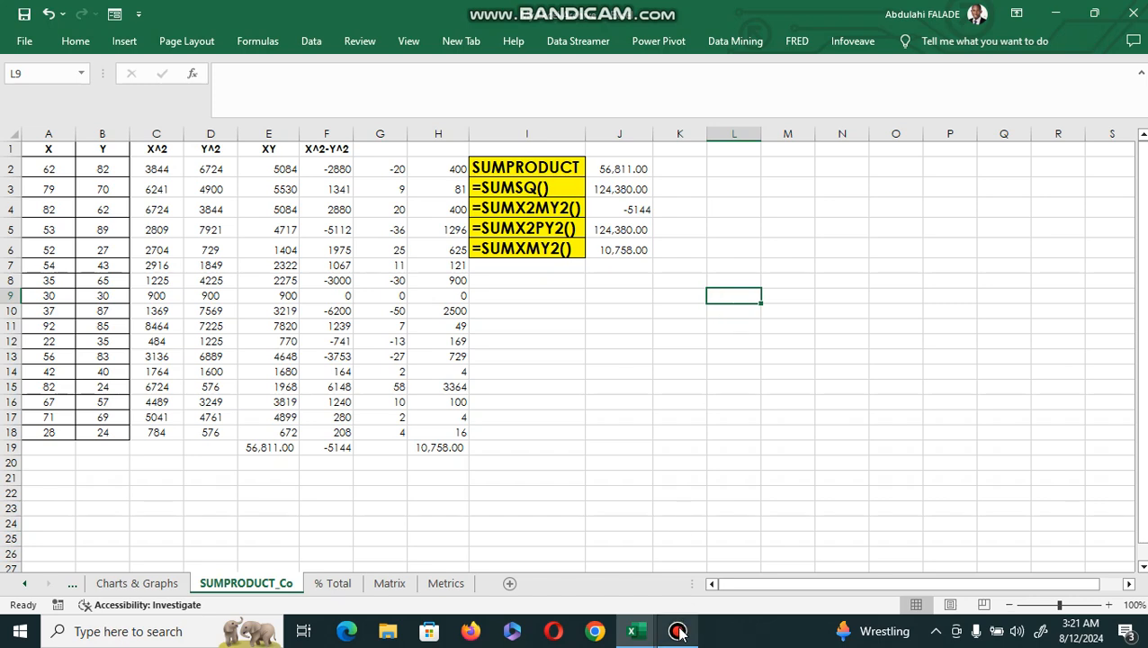
{"action": "mouse_move", "coordinate": [679, 634]}
{"action": "left_click", "coordinate": [679, 589]}
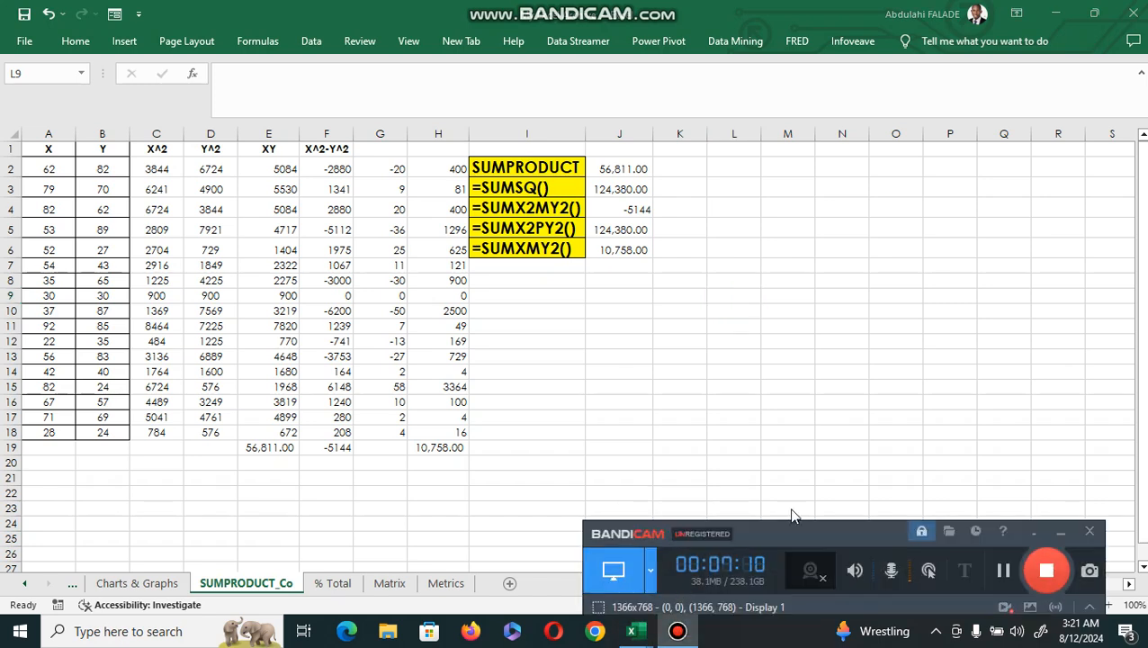